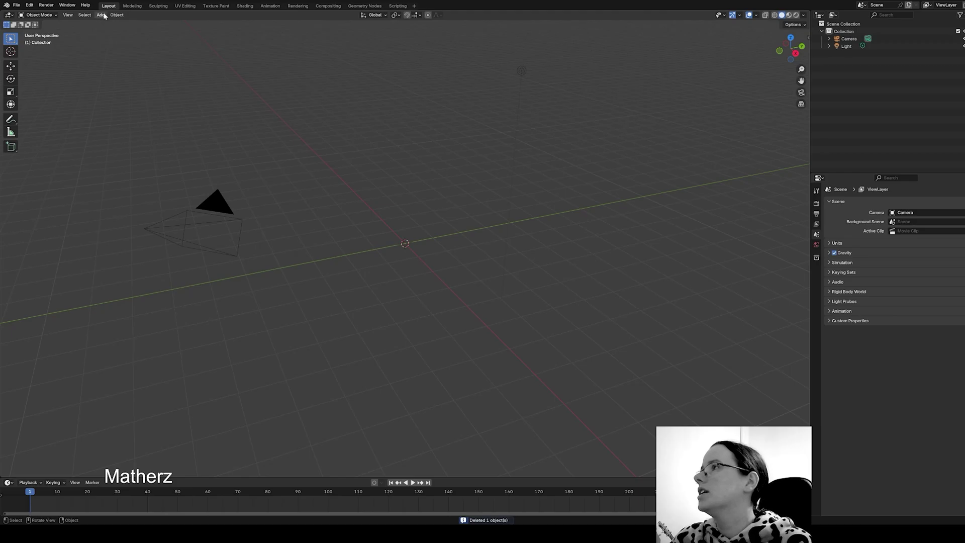
Add a tree with Sapling Tree Gen and expand its generation settings.
click(101, 15)
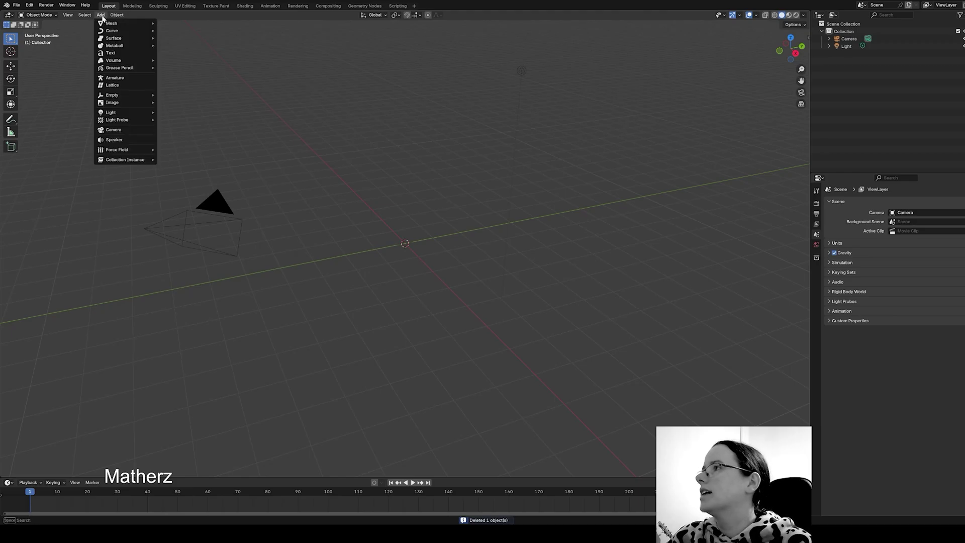
mouse_move(121, 30)
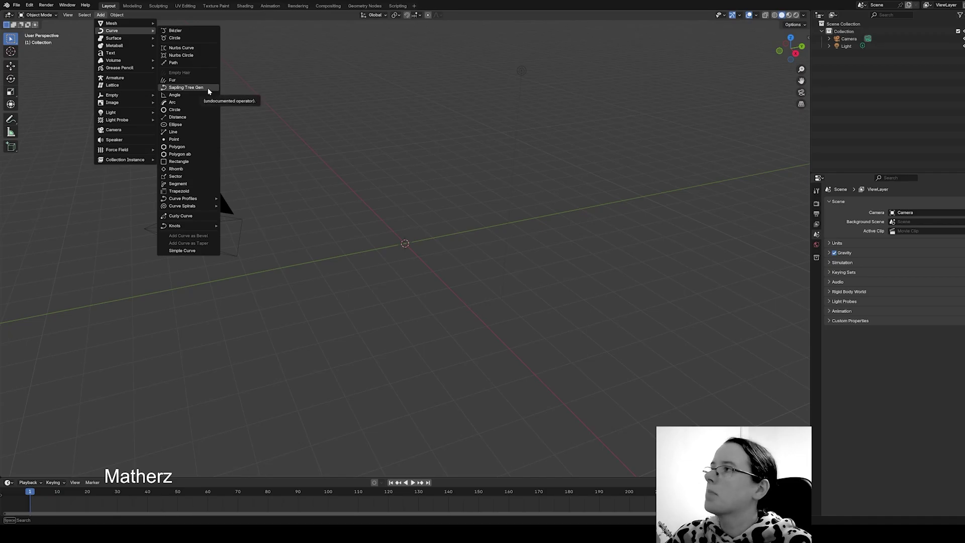
click(30, 5)
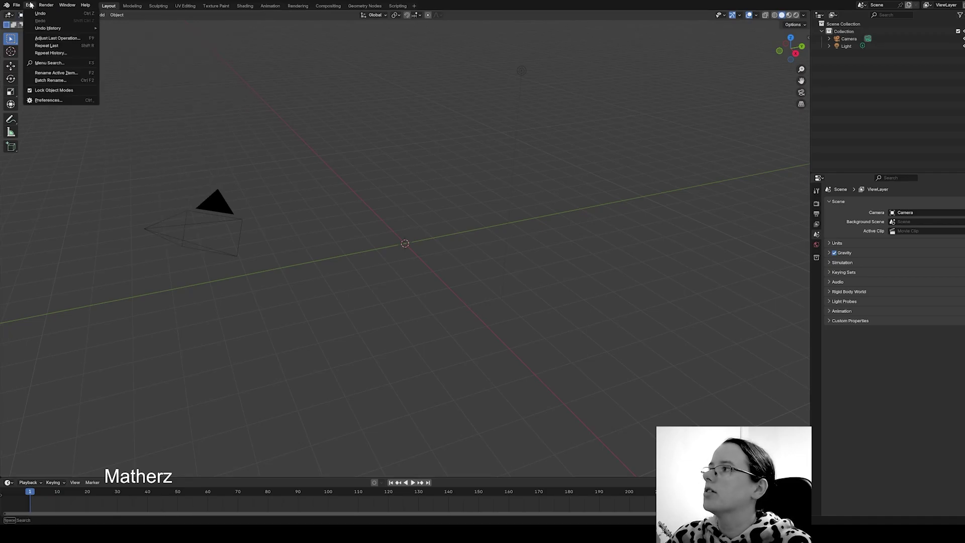
click(61, 103)
click(104, 16)
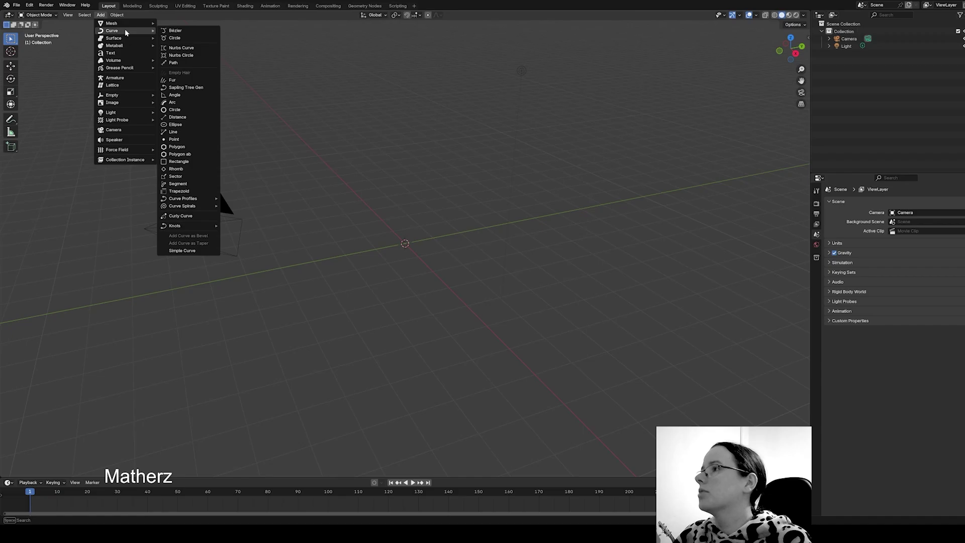
click(199, 88)
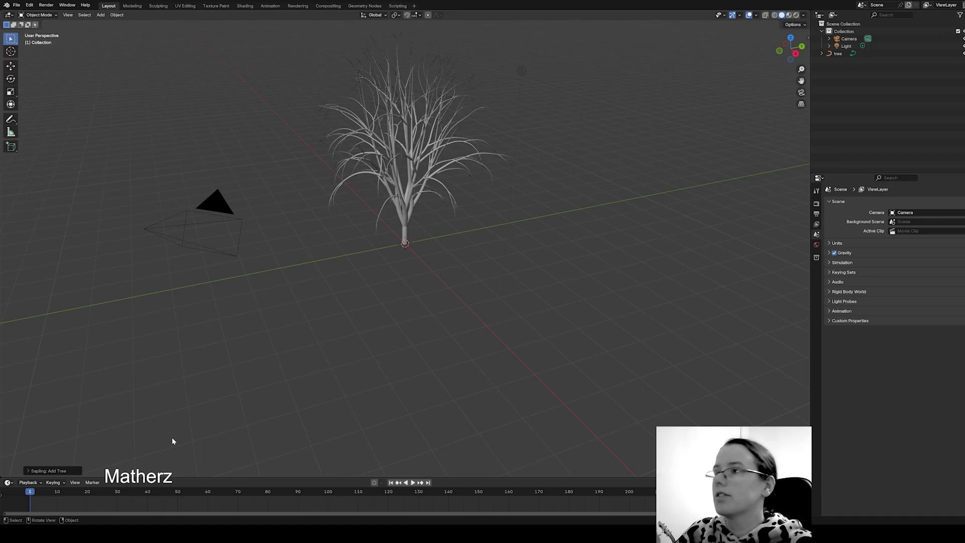
click(27, 472)
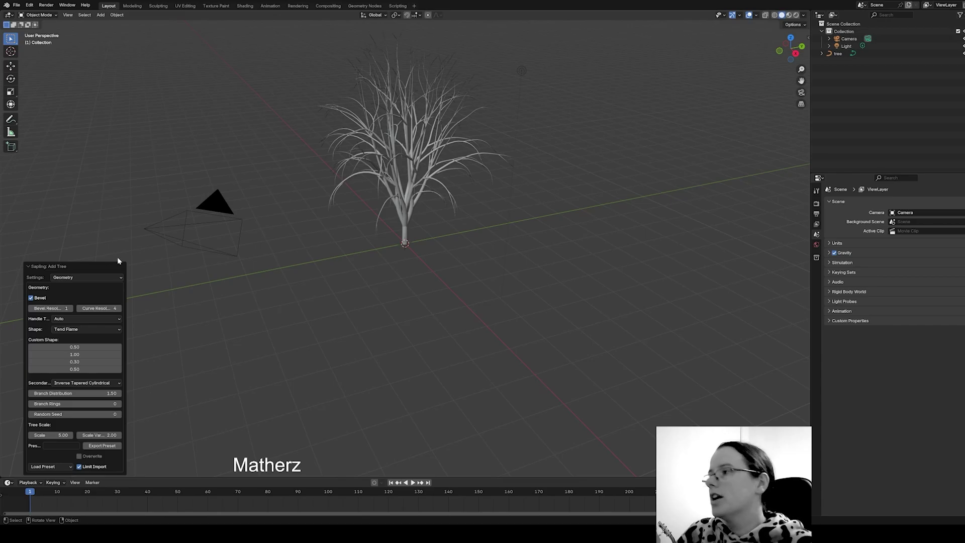
Load the small_maple preset for the tree and frame the whole tree in the viewport.
click(62, 468)
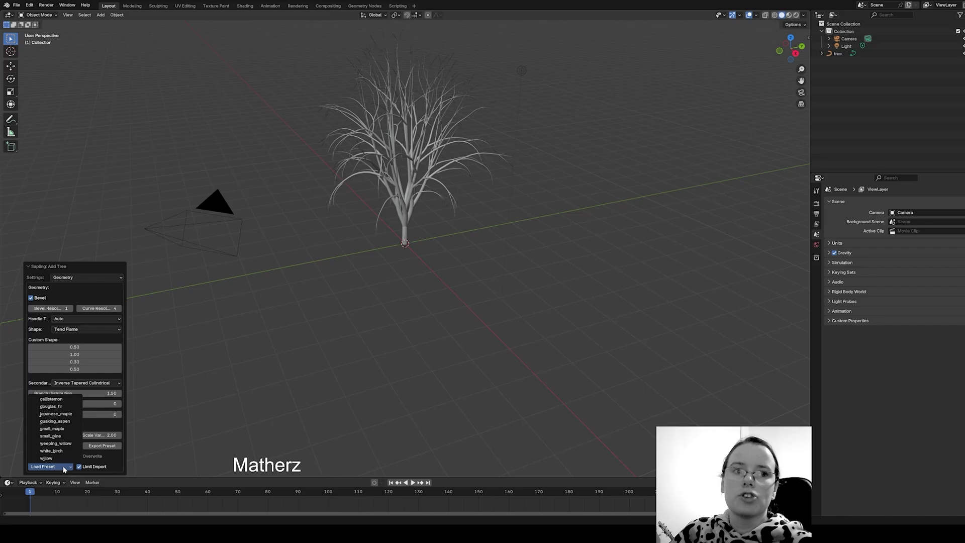
click(71, 428)
scroll(485, 173, down, 3)
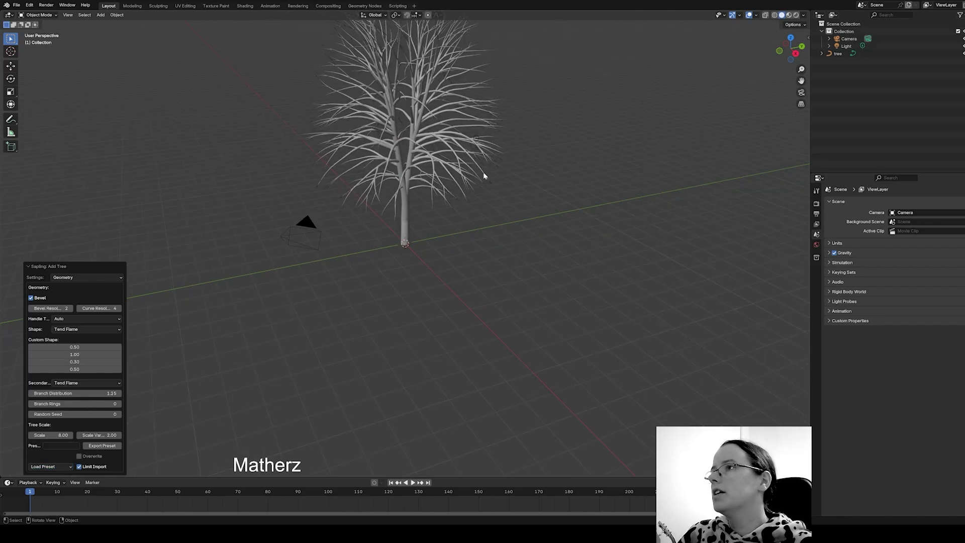
middle_drag(442, 183, 482, 307)
scroll(487, 294, up, 4)
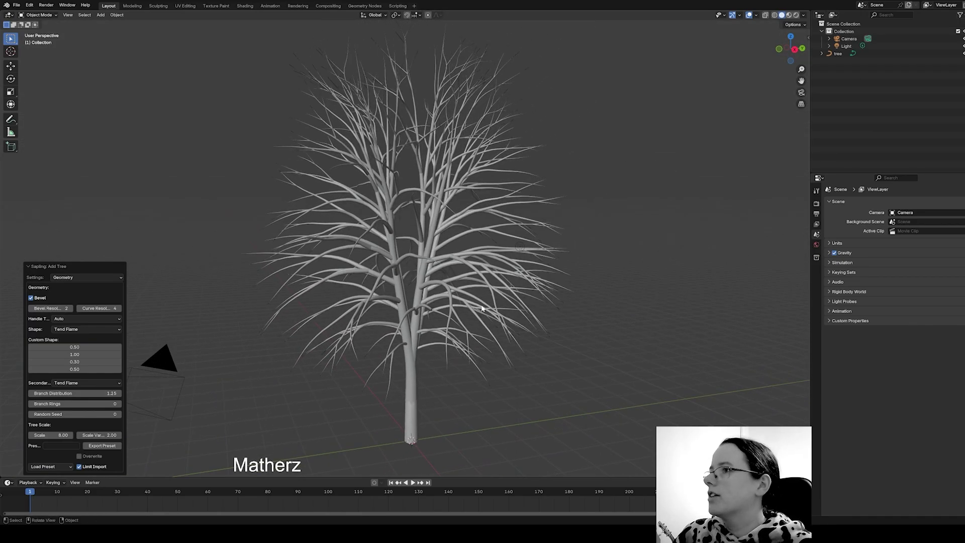
Show leaves on the sapling tree and raise the leaf count to 168.
click(74, 278)
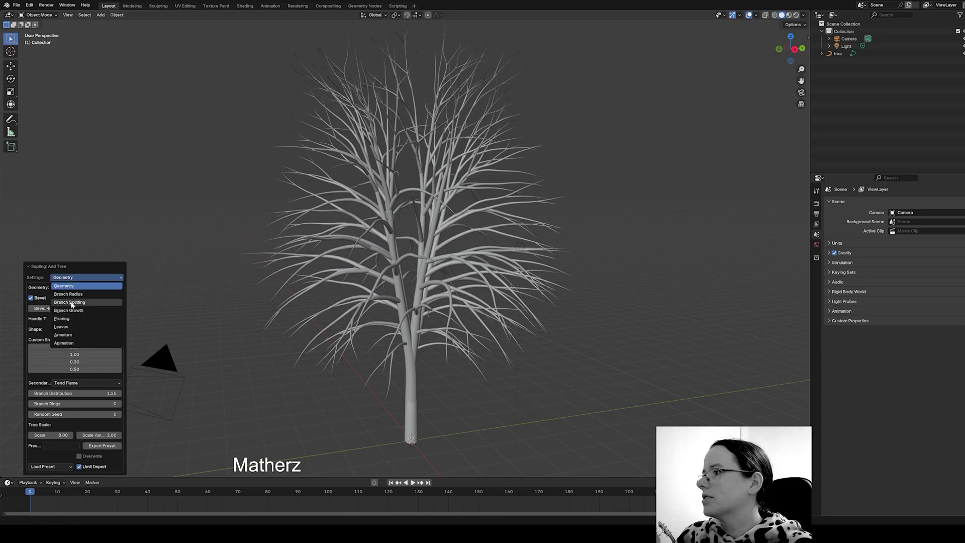
click(69, 327)
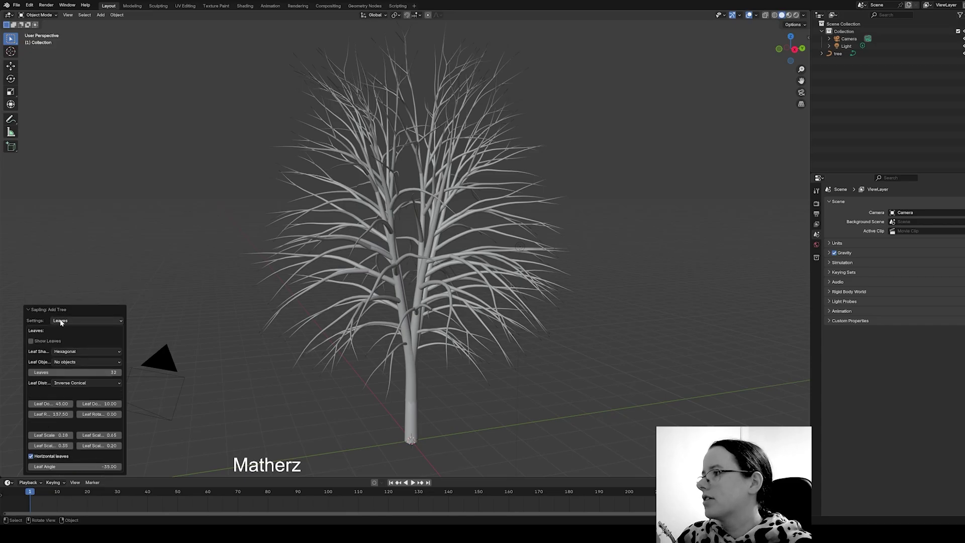
click(31, 342)
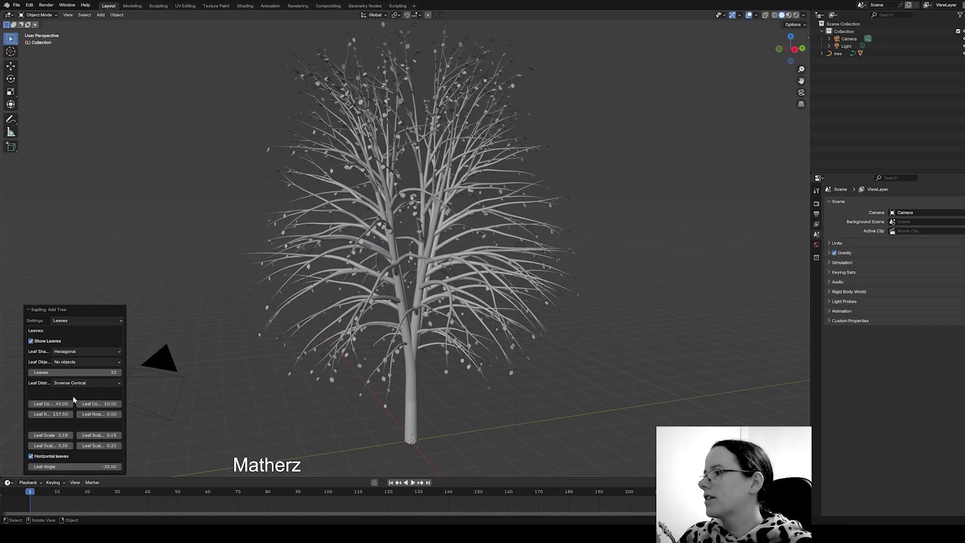
click(119, 372)
drag(100, 372, 163, 373)
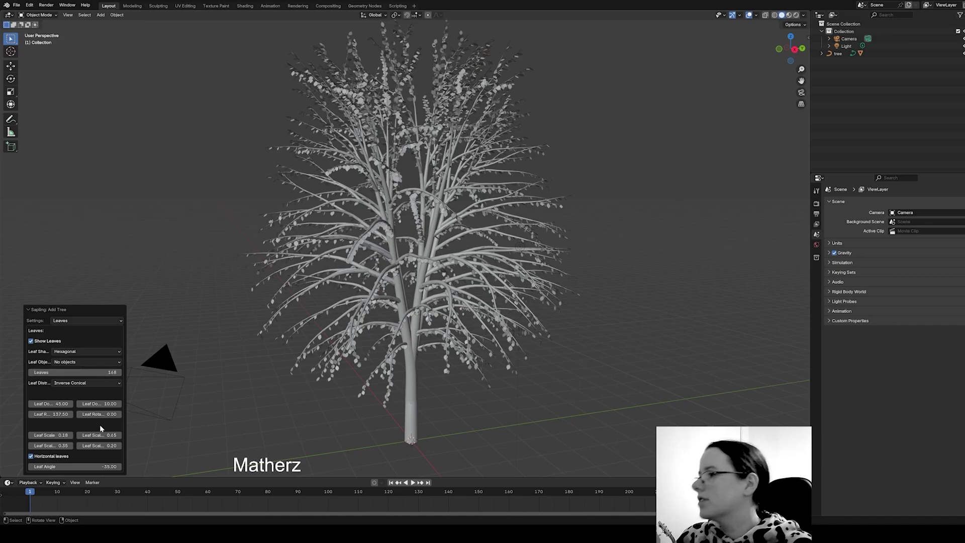
In the Branch Growth settings, set the second down angle variation to 47.73, the second length variation to 0, and the first length to 0.91.
click(87, 320)
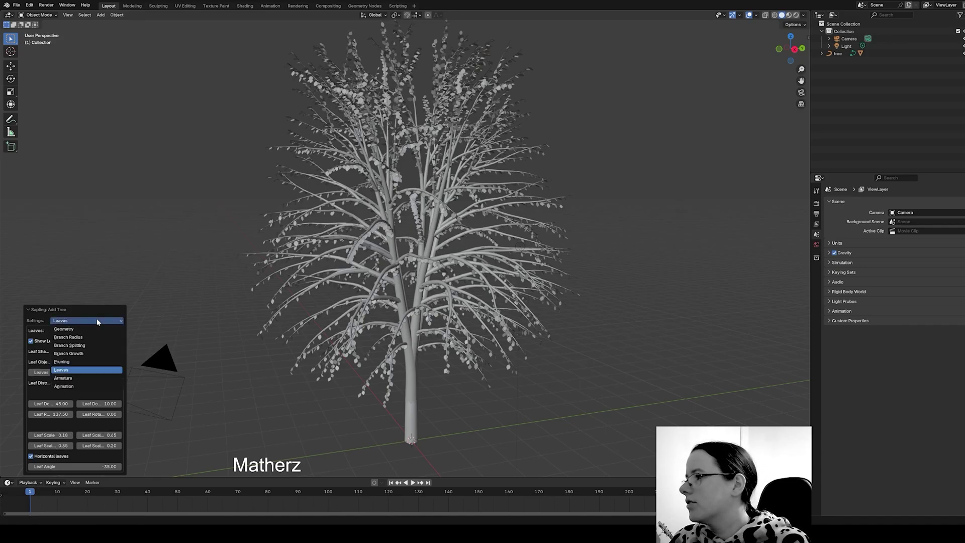
click(85, 353)
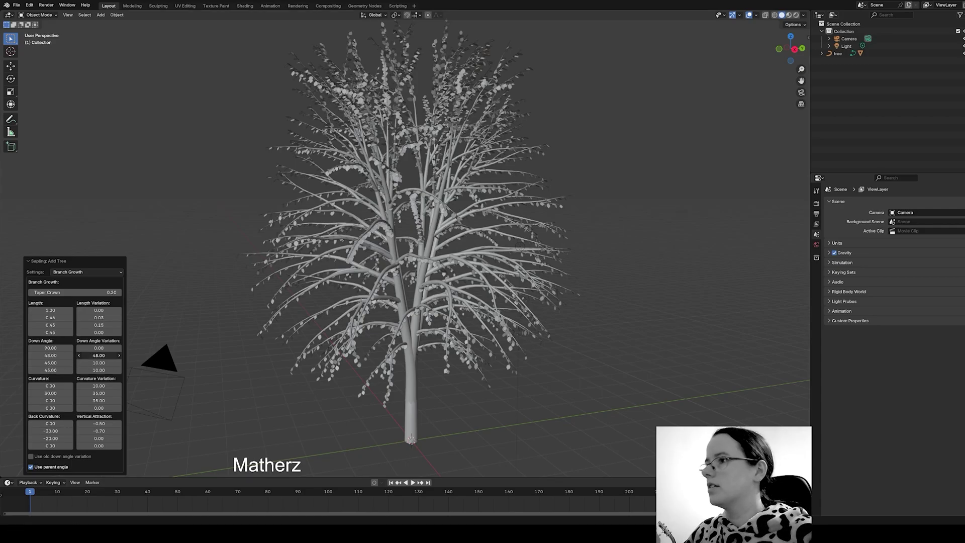
drag(98, 355, 99, 355)
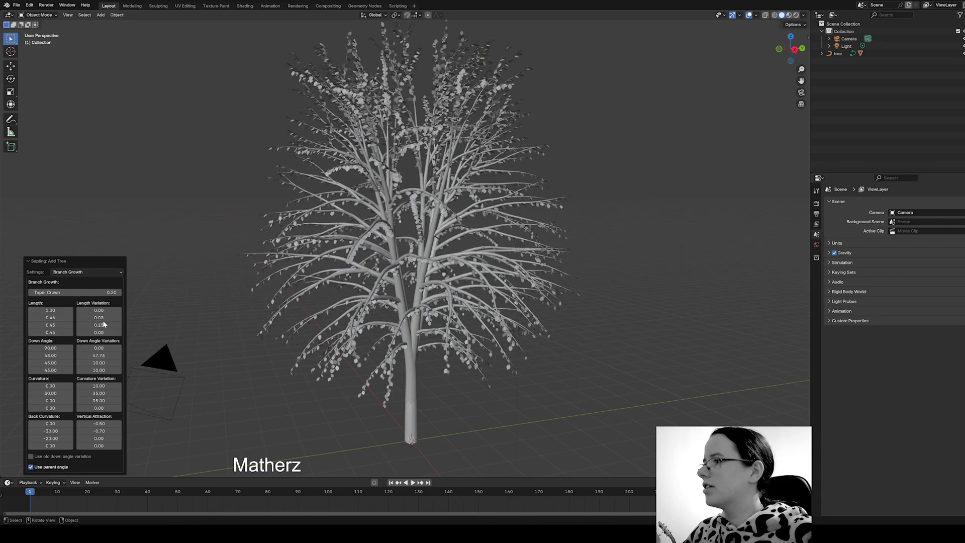
mouse_move(108, 316)
mouse_down()
mouse_move(141, 316)
mouse_move(107, 315)
mouse_up()
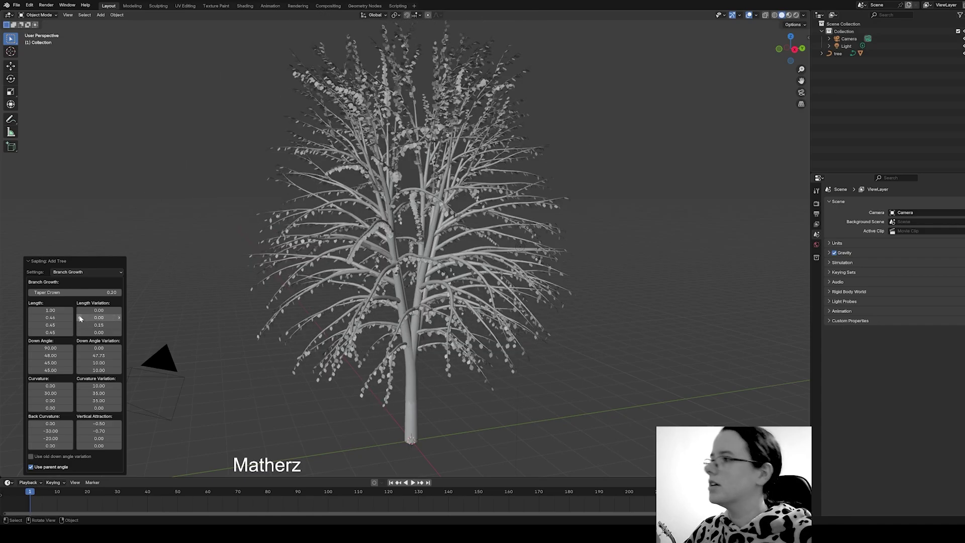
mouse_move(103, 309)
mouse_down()
mouse_move(140, 309)
mouse_move(106, 309)
mouse_up()
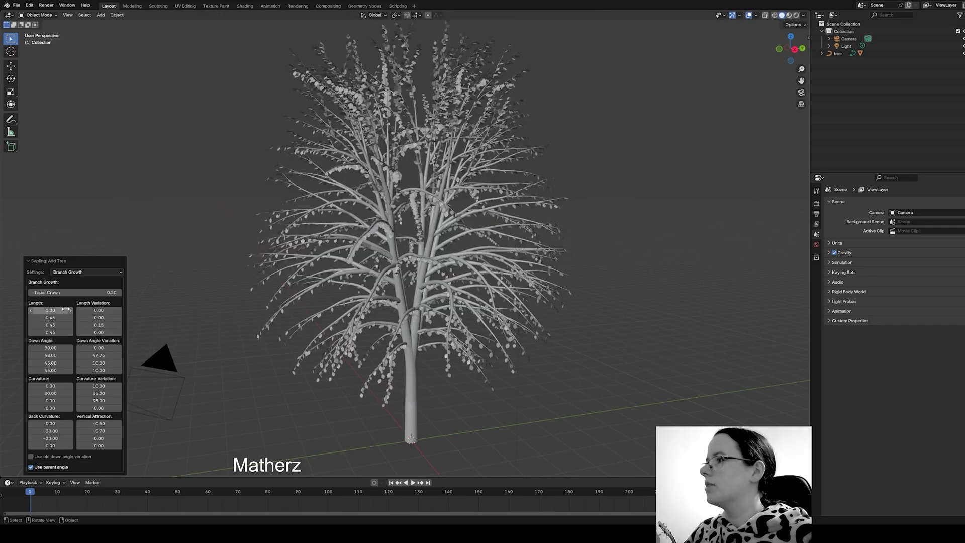
mouse_move(50, 310)
mouse_down()
mouse_move(110, 310)
mouse_move(30, 310)
mouse_move(49, 311)
mouse_up()
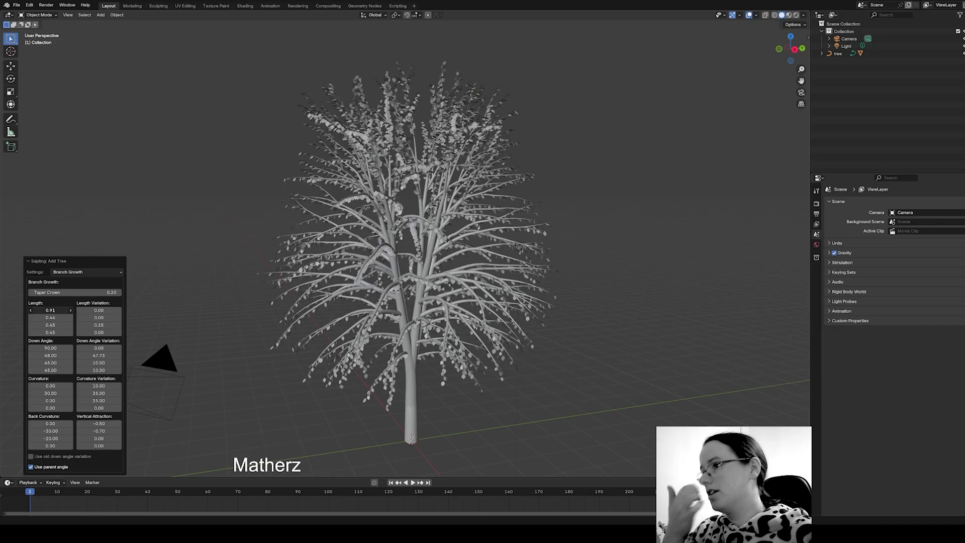
Give the tree's leaves a new material with a dark green base color, #1A3F0AFF.
click(469, 358)
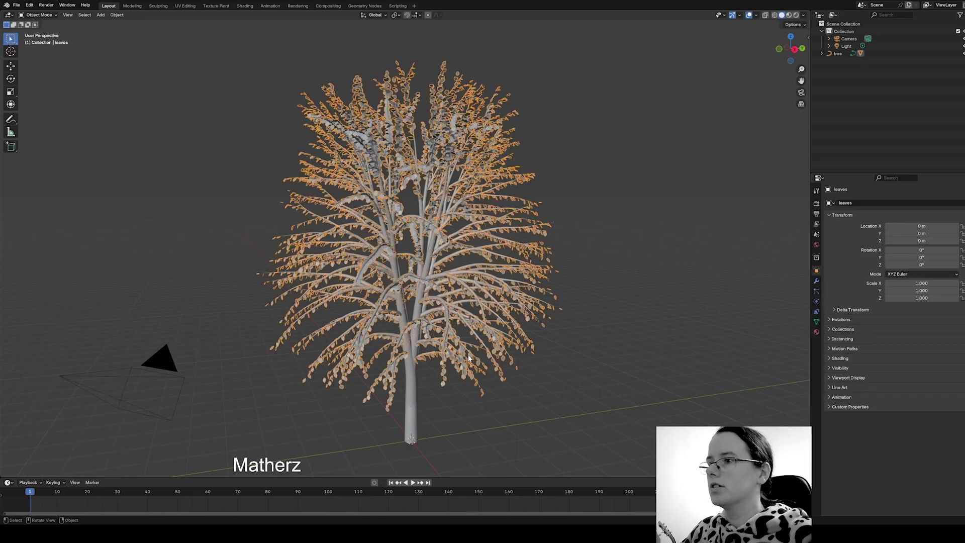
click(817, 332)
click(909, 233)
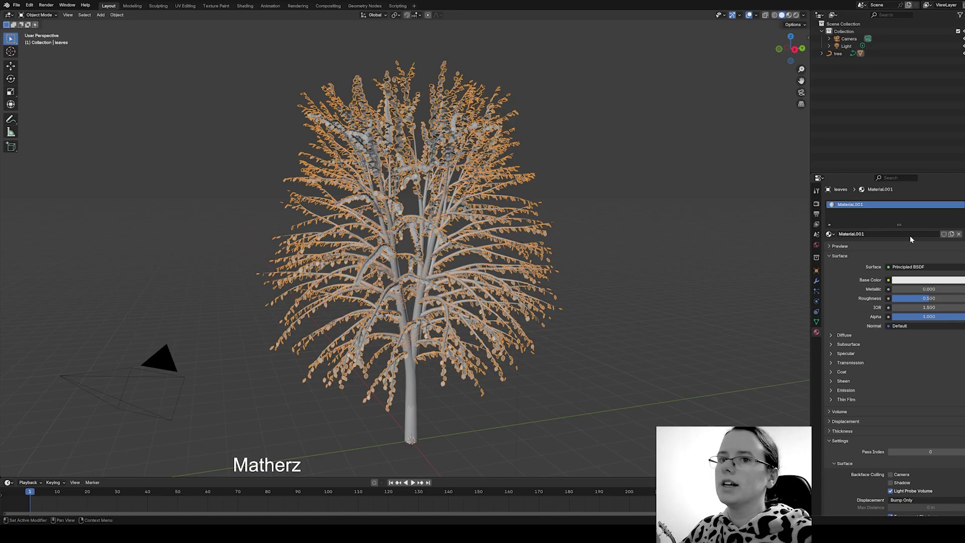
click(907, 282)
drag(905, 191, 902, 186)
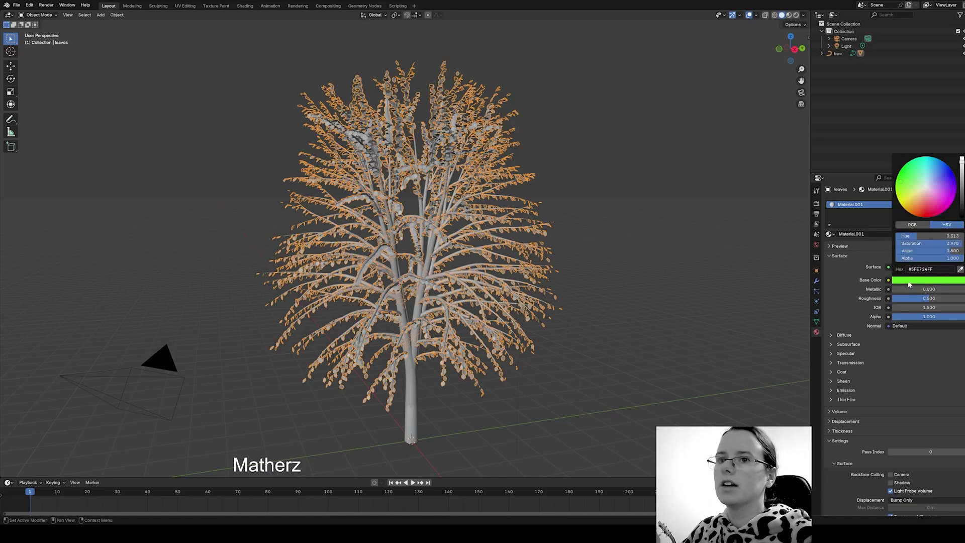
drag(962, 160, 962, 202)
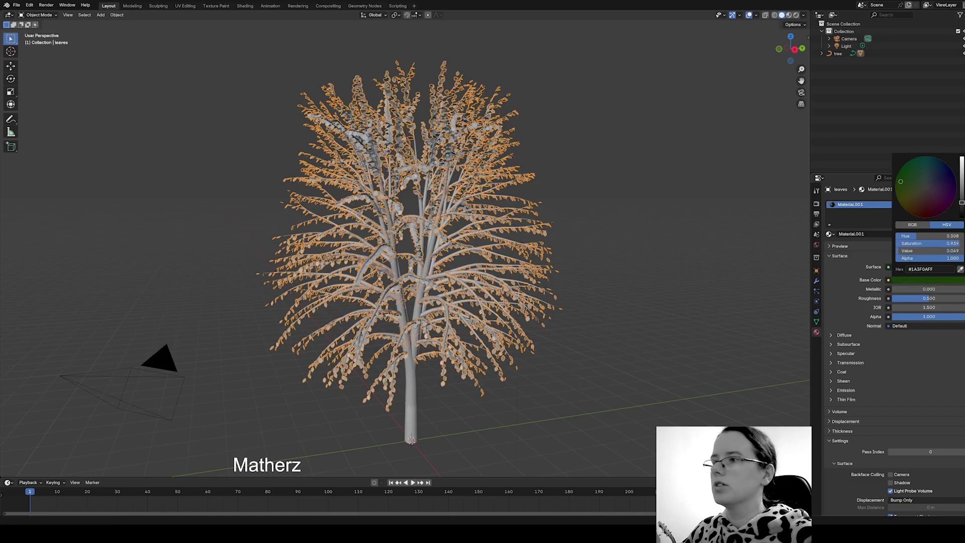
Display the viewport in rendered shading and set the render engine to Cycles.
click(796, 15)
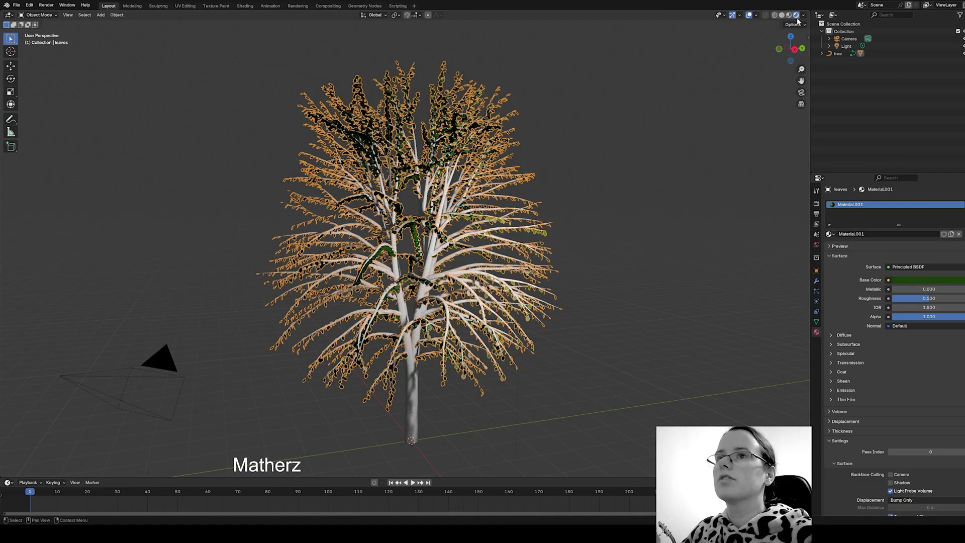
click(817, 205)
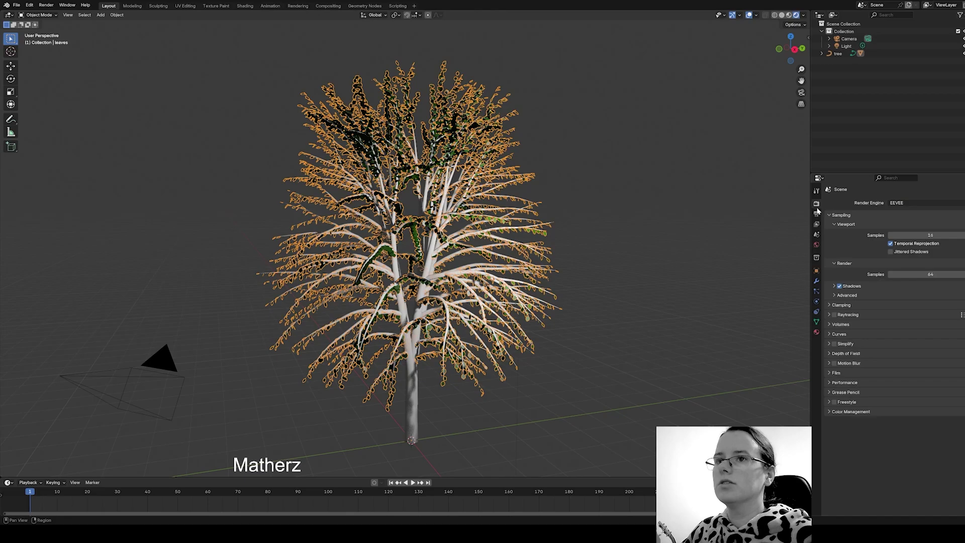
click(897, 203)
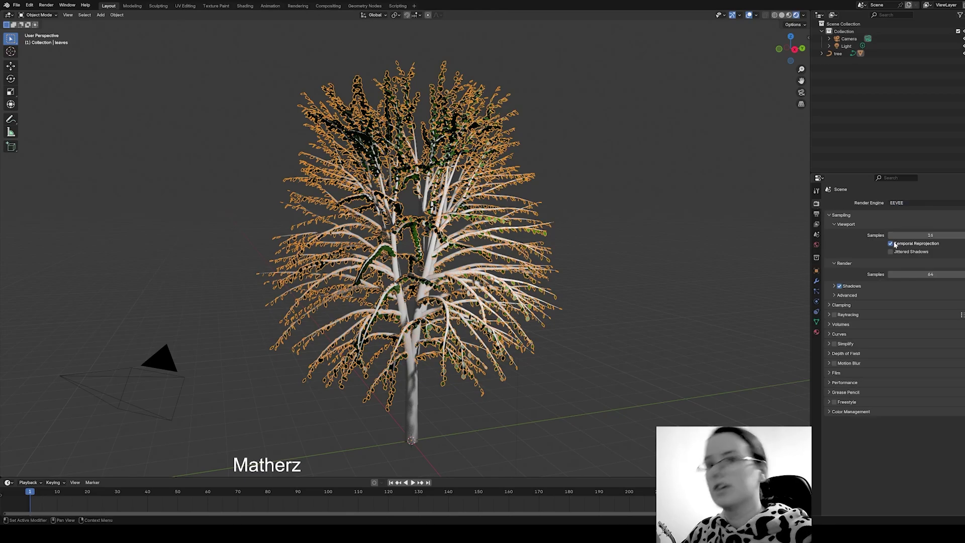
click(909, 203)
click(899, 228)
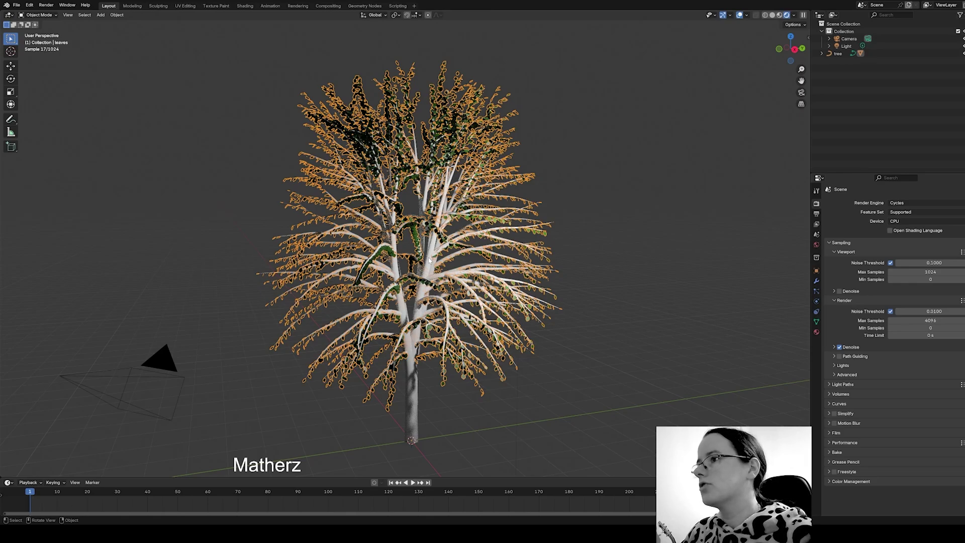
Set the base color of the trunk and branches' material to a muted brown, #695B3DFF, and deselect the tree.
click(430, 261)
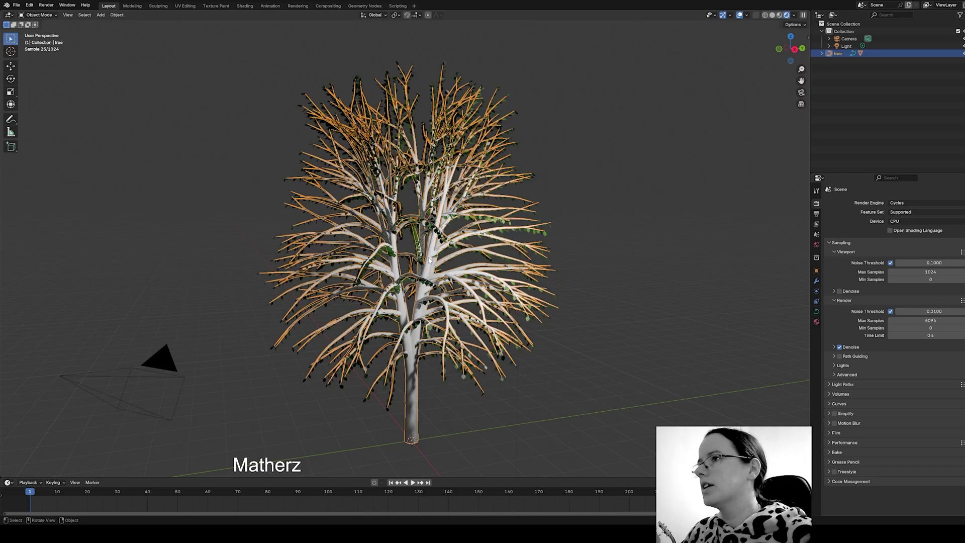
click(816, 322)
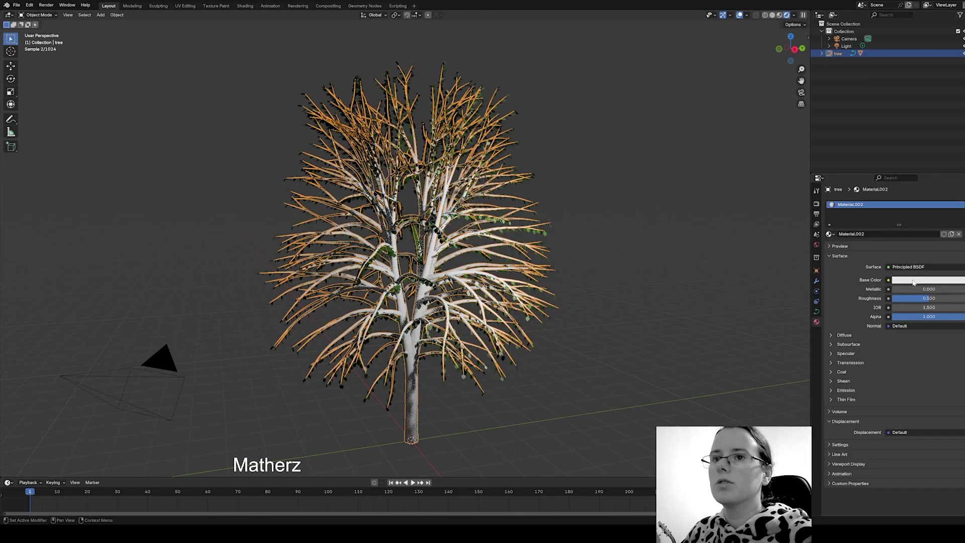
click(913, 280)
click(918, 196)
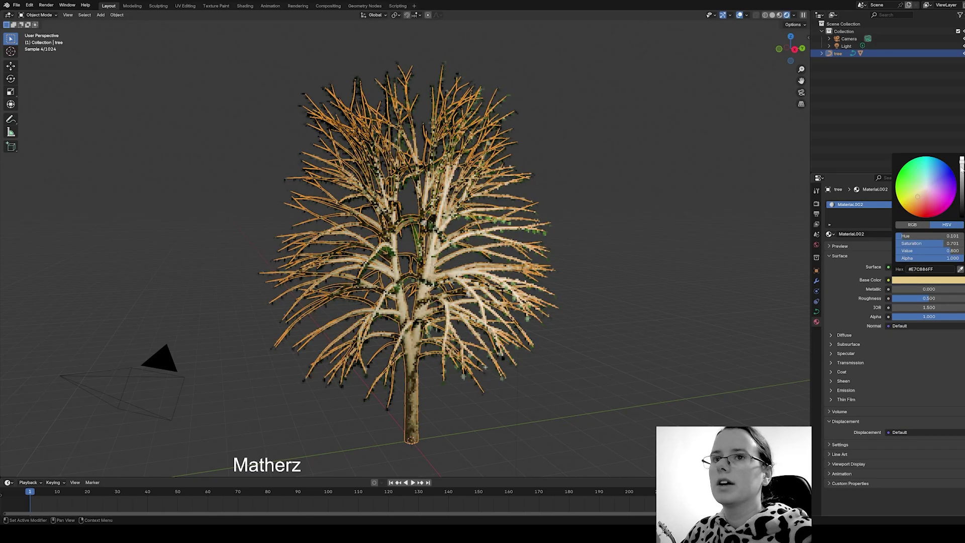
drag(961, 169, 961, 192)
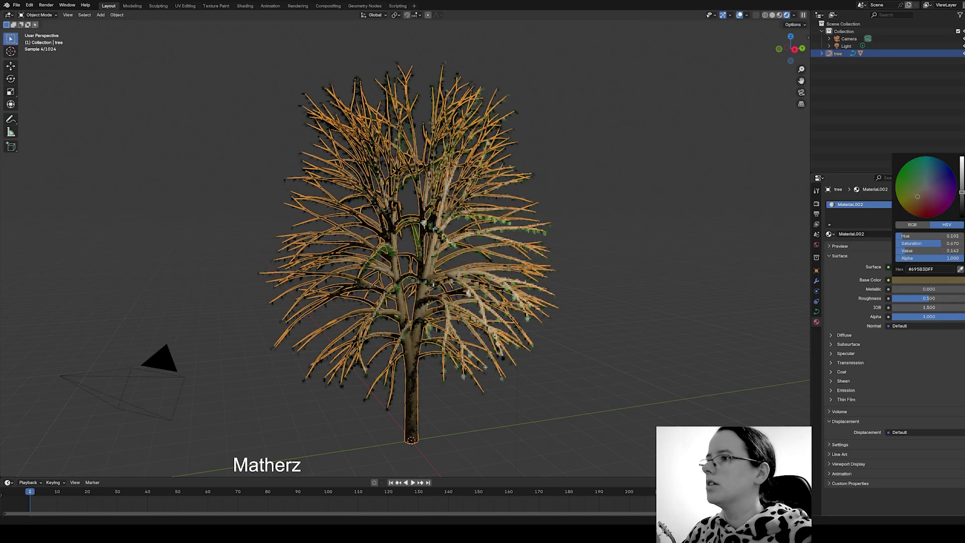
click(584, 359)
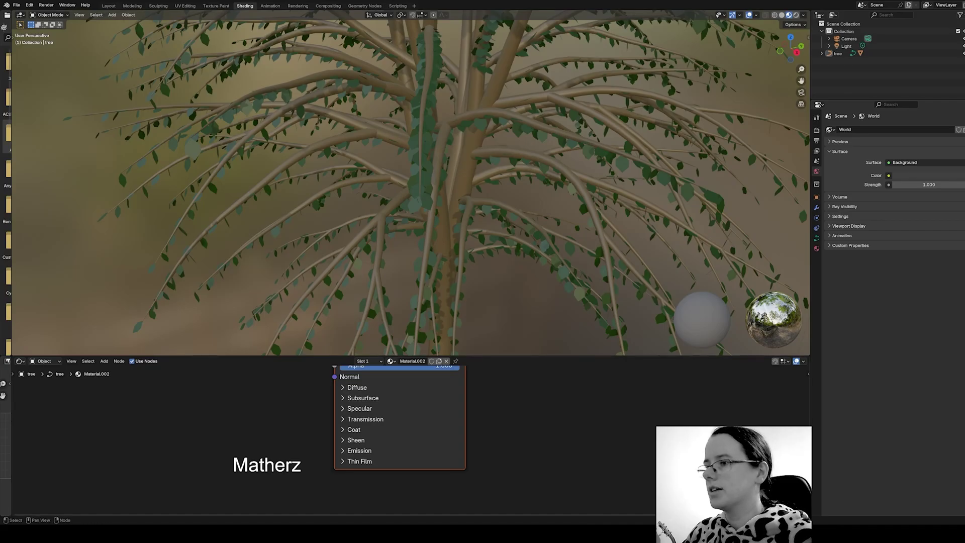
Expand the Subsurface settings of the bark shader, enlarge the node editor area and view the branches up close.
click(363, 398)
scroll(481, 412, down, 8)
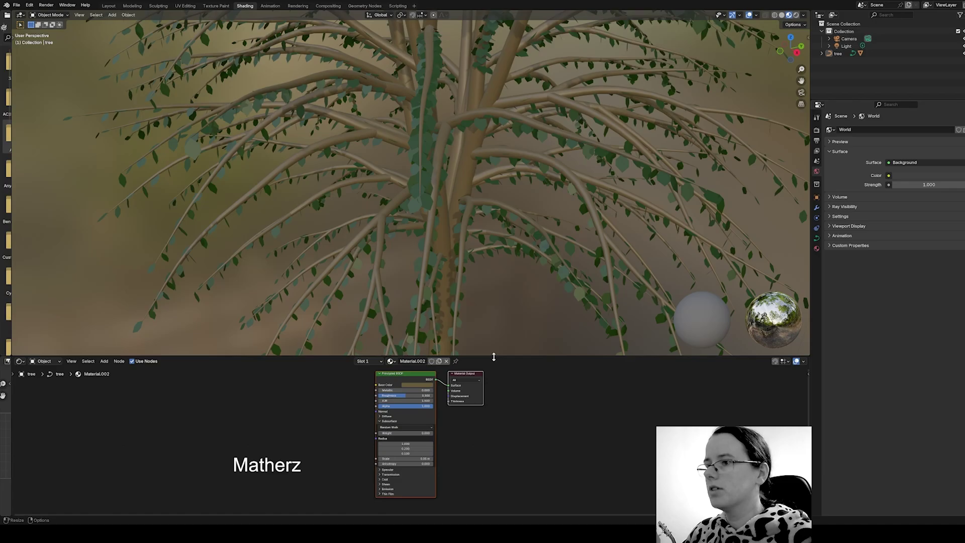
drag(489, 355, 486, 255)
scroll(510, 85, up, 5)
middle_drag(510, 84, 543, 135)
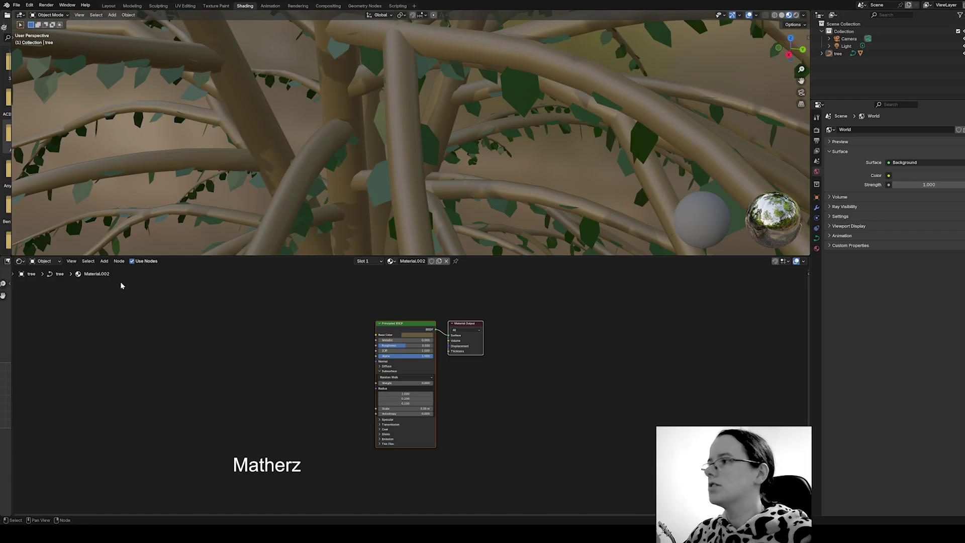
Add a Noise Texture to the bark material and connect its Color output to the shader's Base Color.
click(104, 262)
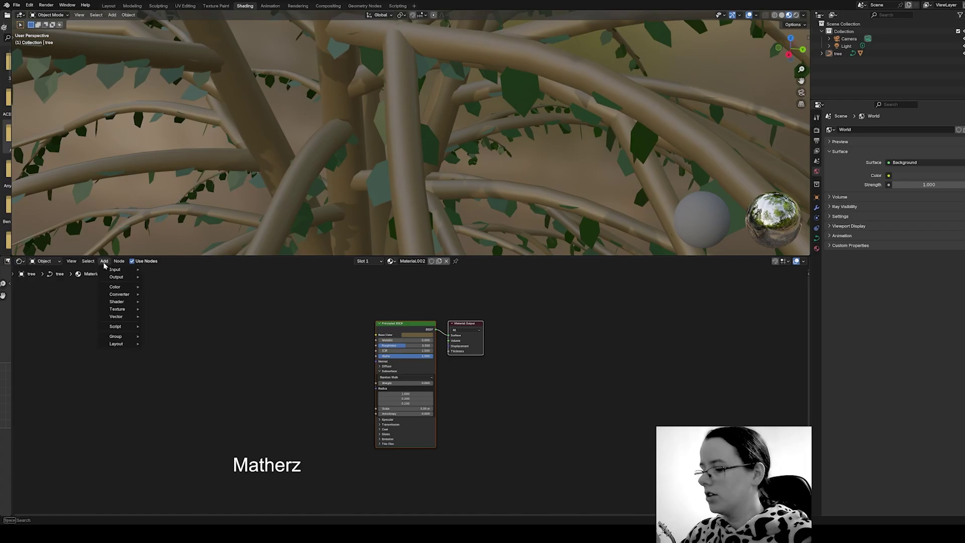
text(no)
click(136, 276)
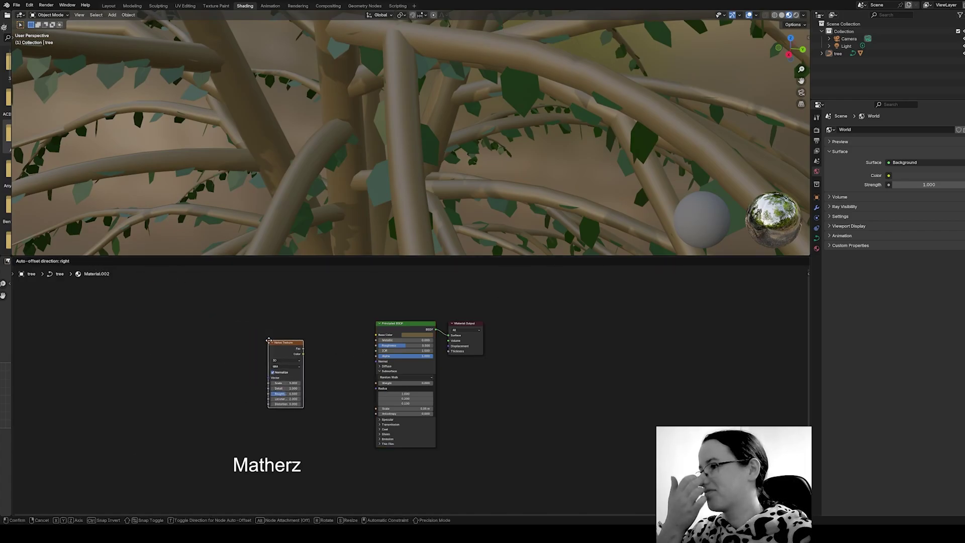
click(340, 361)
drag(304, 354, 376, 335)
Set the bark Noise Texture's scale to 787 and check the pattern on the branches.
scroll(335, 397, up, 3)
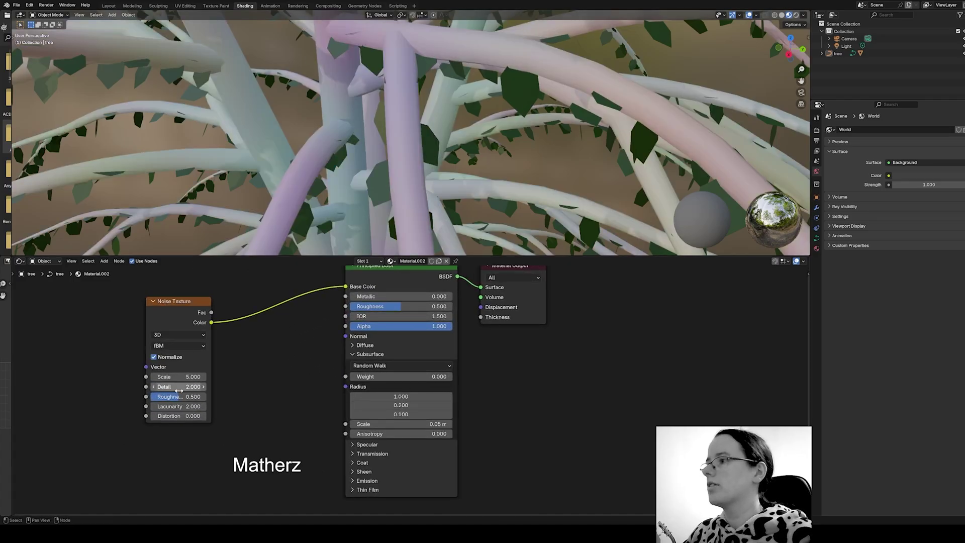
drag(179, 377, 802, 377)
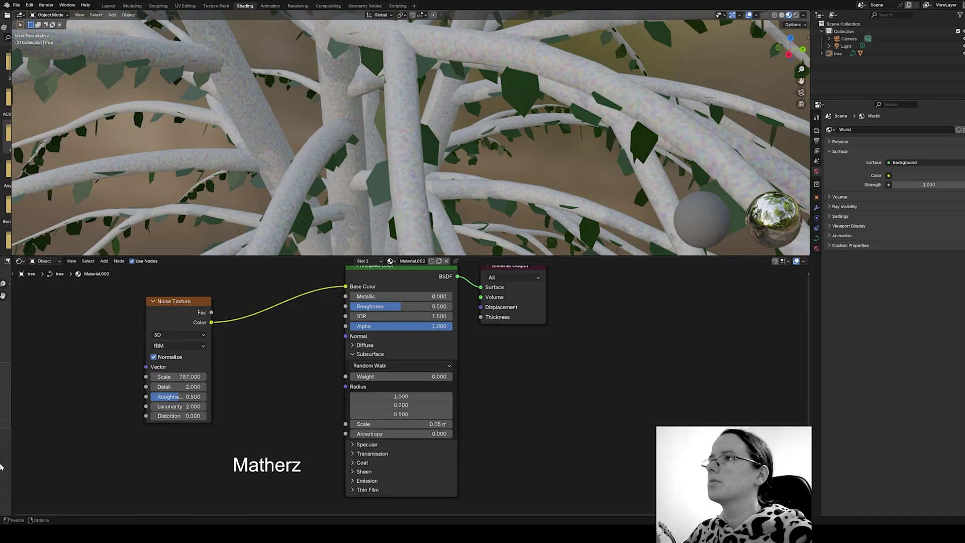
scroll(385, 149, down, 5)
scroll(396, 160, up, 2)
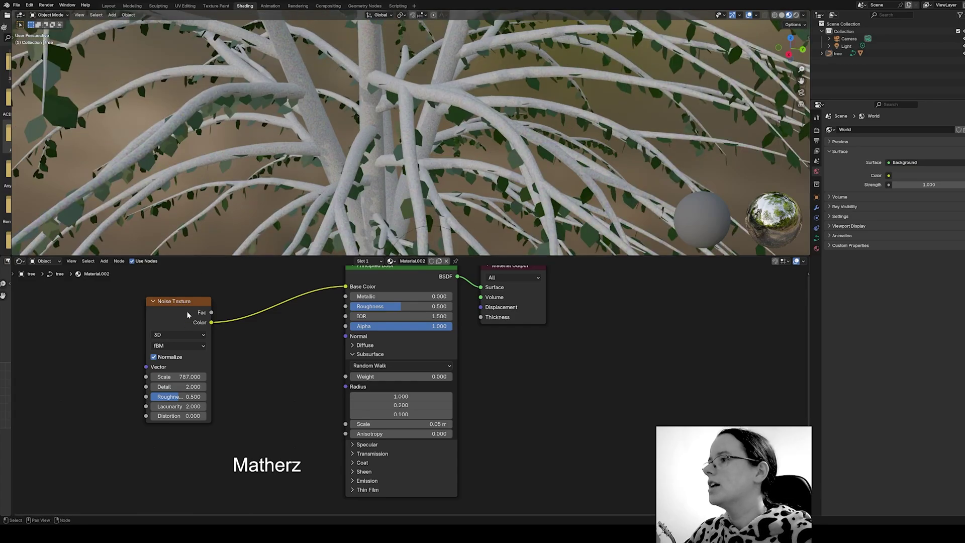
Insert a Bump node between the Noise Texture and Base Color, feeding the noise Color into its Height input.
drag(199, 303, 140, 301)
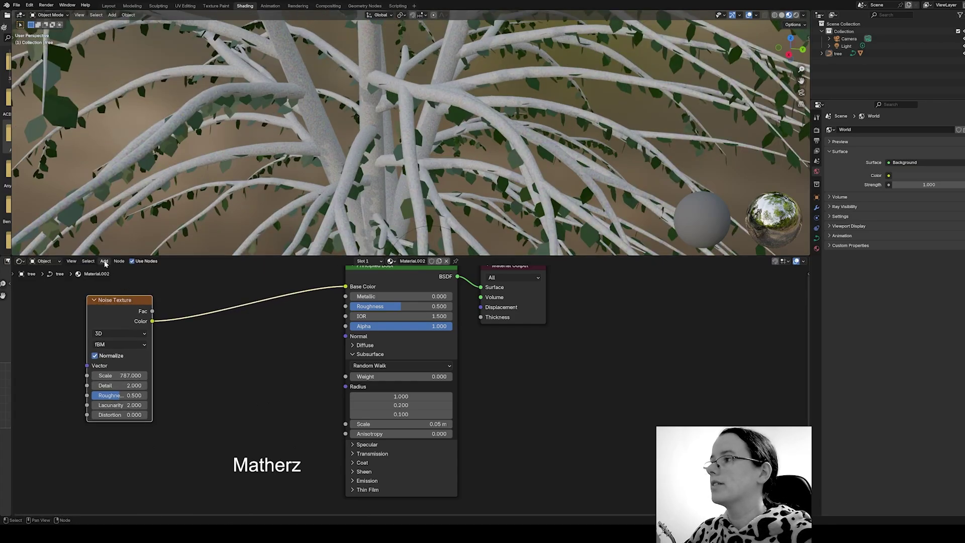
click(104, 261)
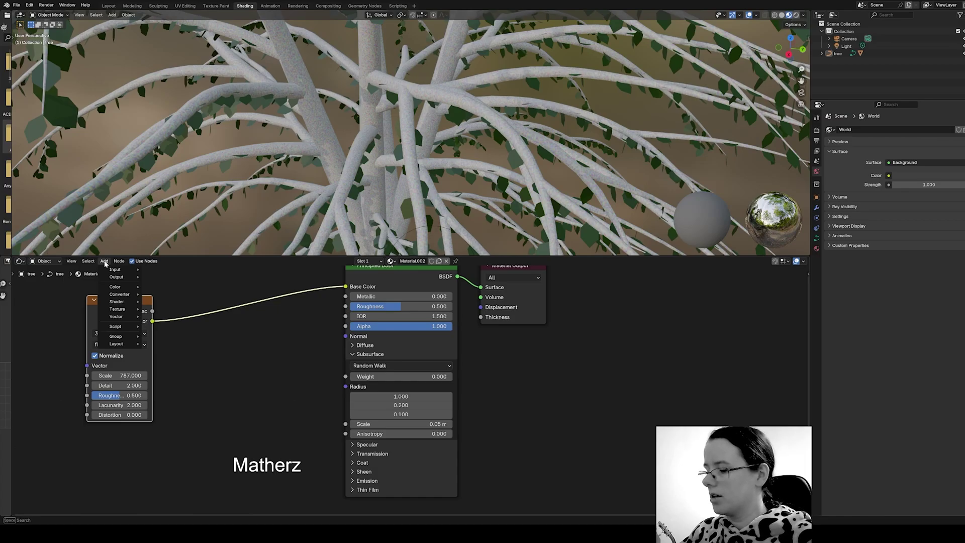
text(bum)
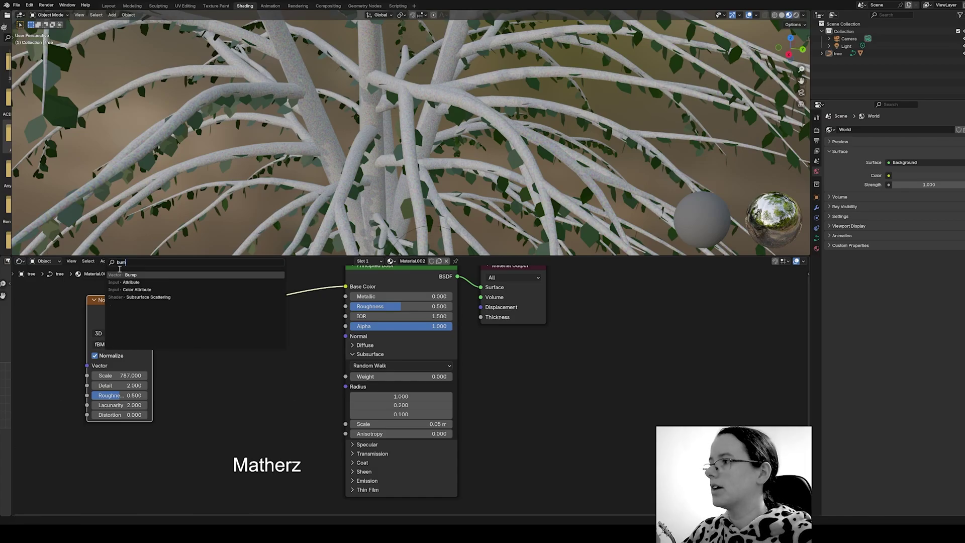
key(Return)
click(201, 298)
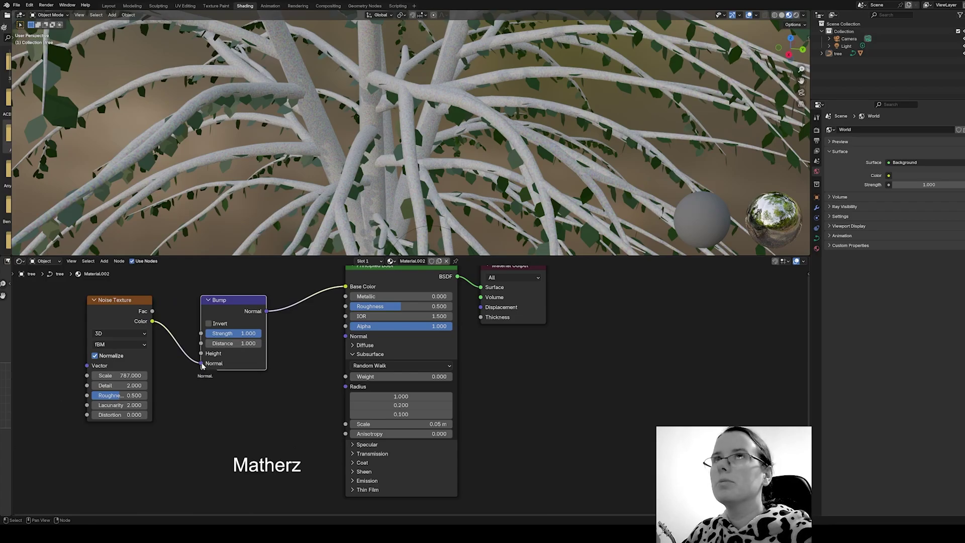
drag(201, 363, 201, 353)
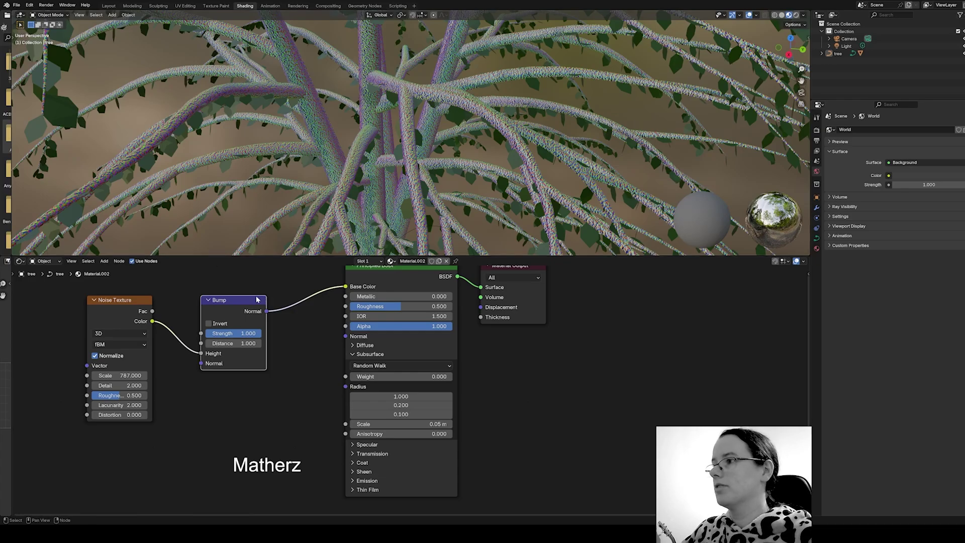
Insert a Color Ramp between the Bump node and the bark shader's Base Color.
drag(256, 300, 206, 299)
click(104, 261)
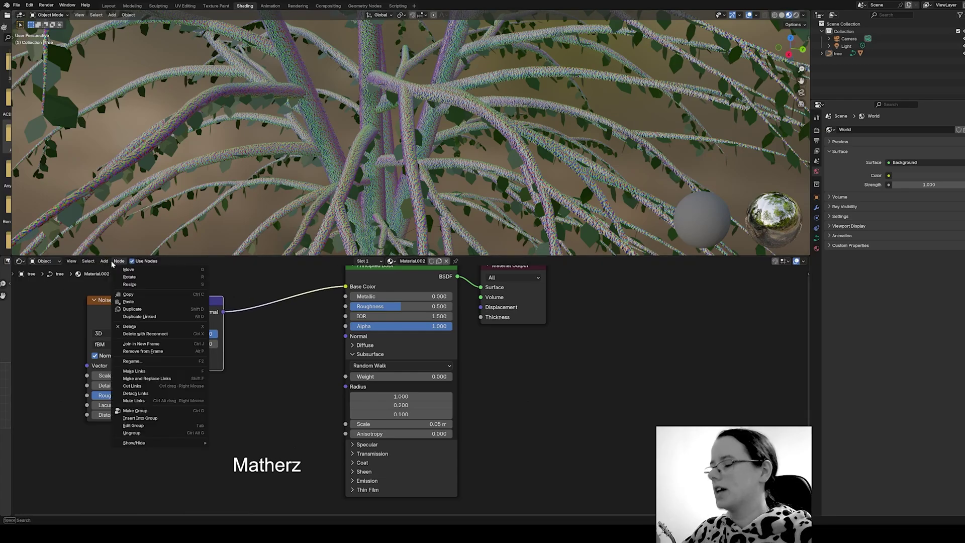
key(Escape)
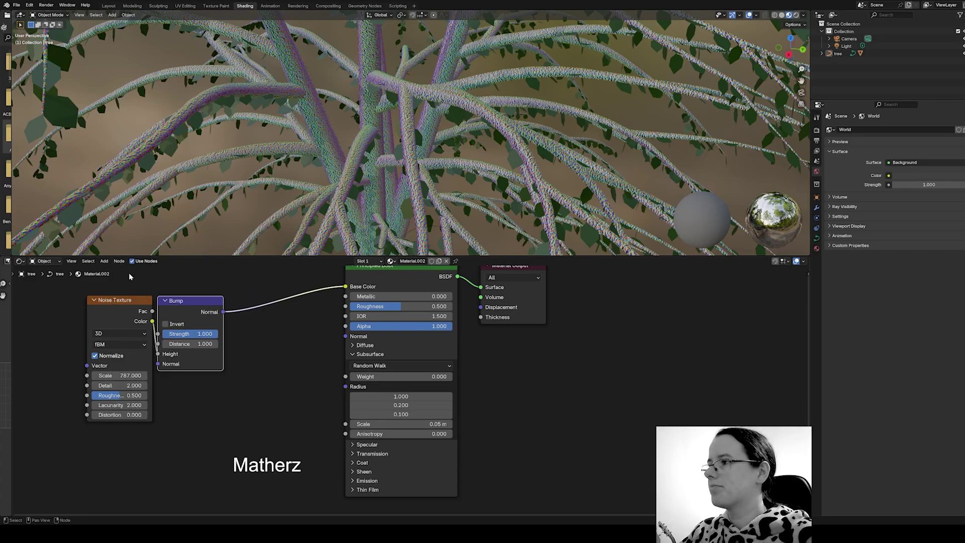
click(104, 261)
text(col)
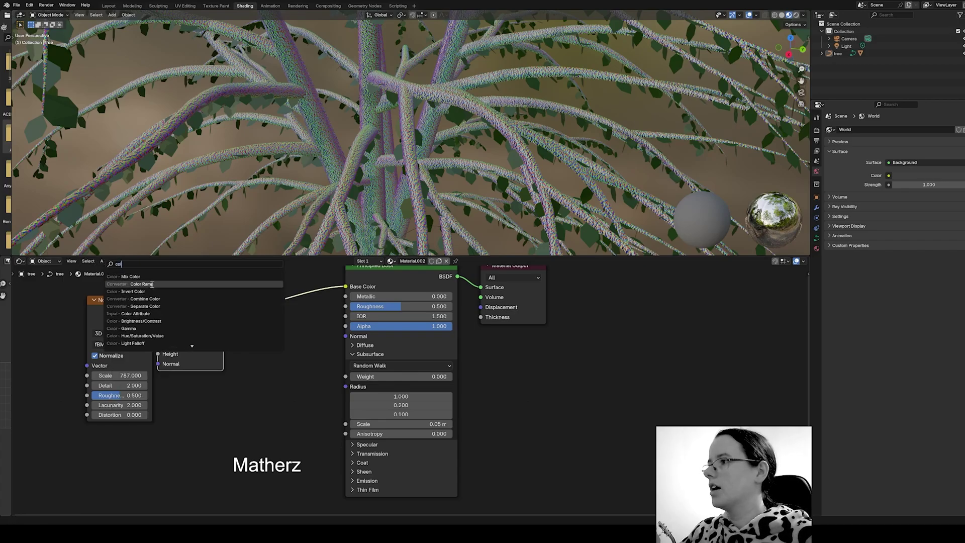
click(152, 285)
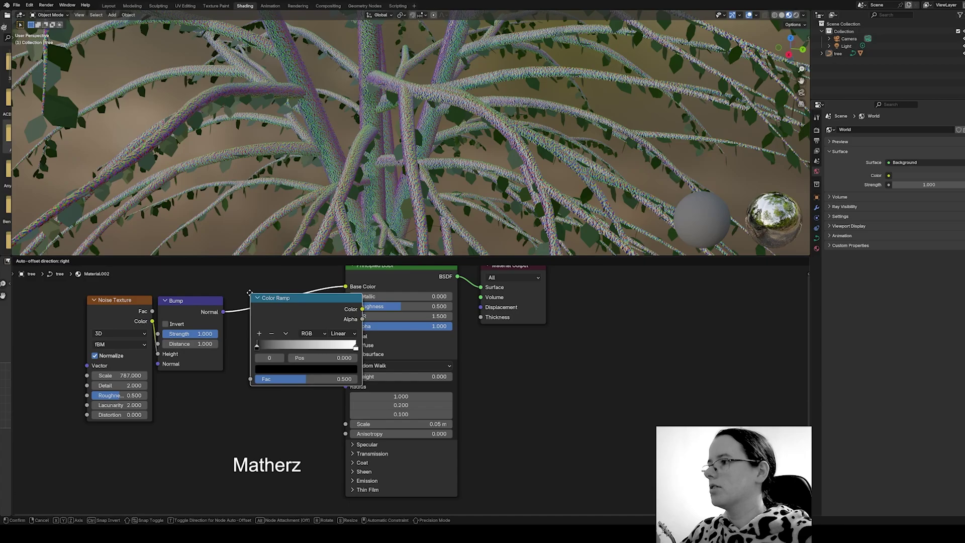
click(251, 295)
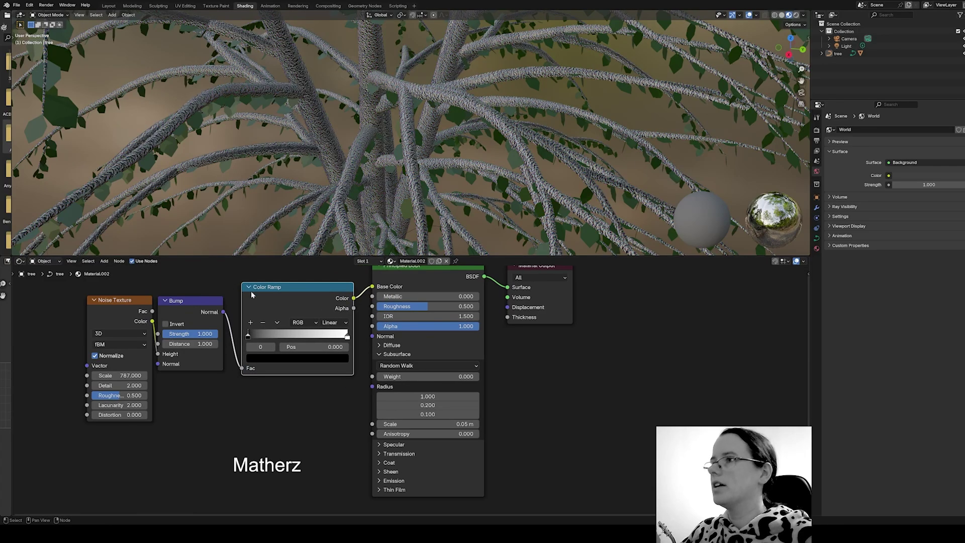
Add a color stop at position 0.5 to the bark's Color Ramp and make it golden brown.
click(250, 323)
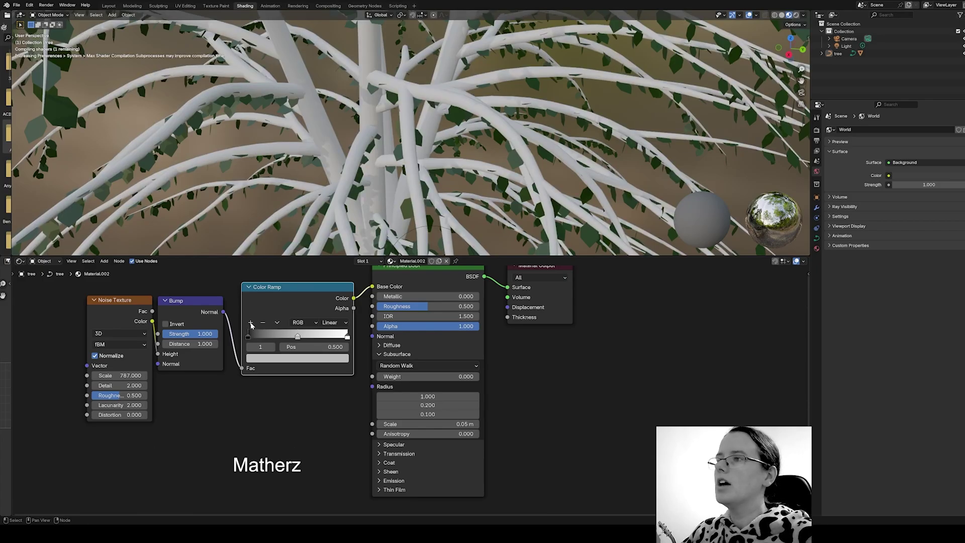
click(296, 358)
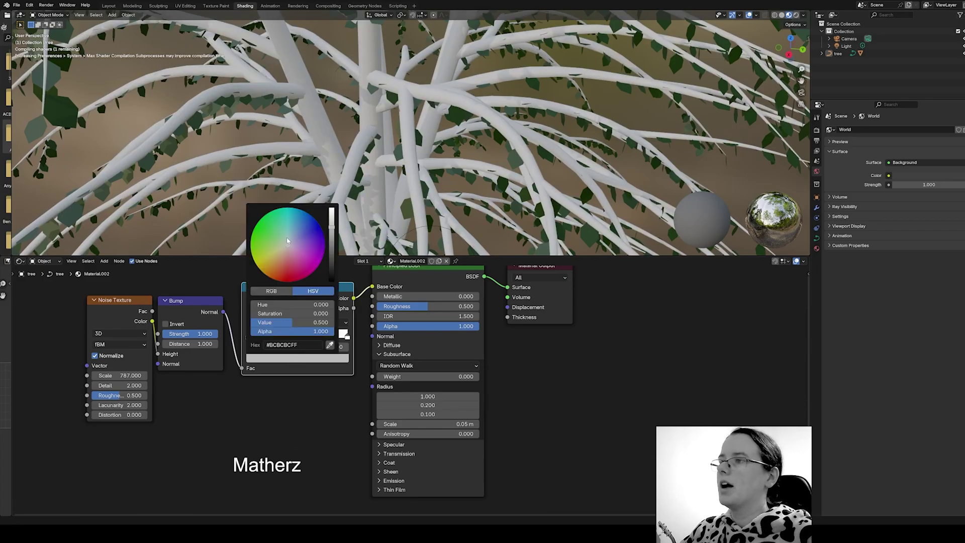
drag(287, 245, 274, 262)
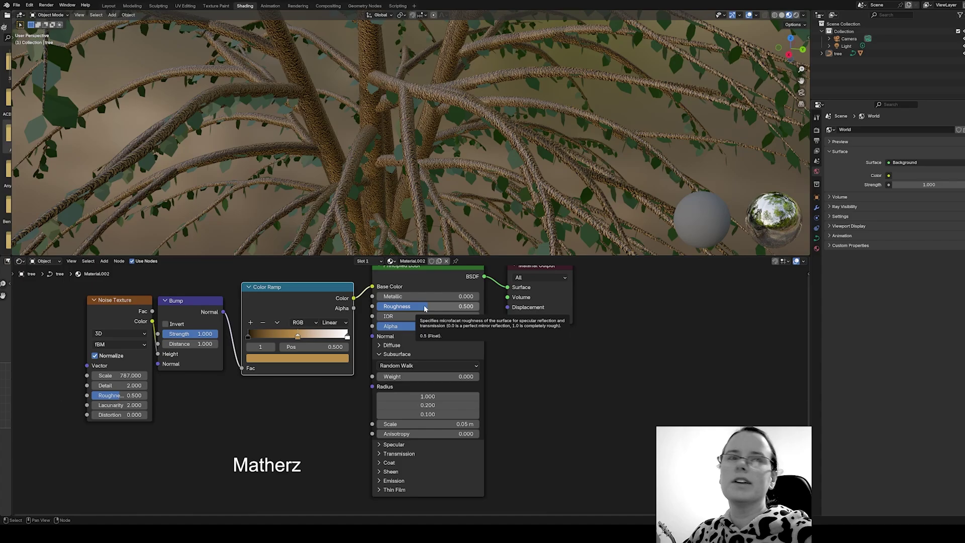
Set the bark shader's roughness to 1.0 and check the bark on the tree.
drag(424, 308, 478, 308)
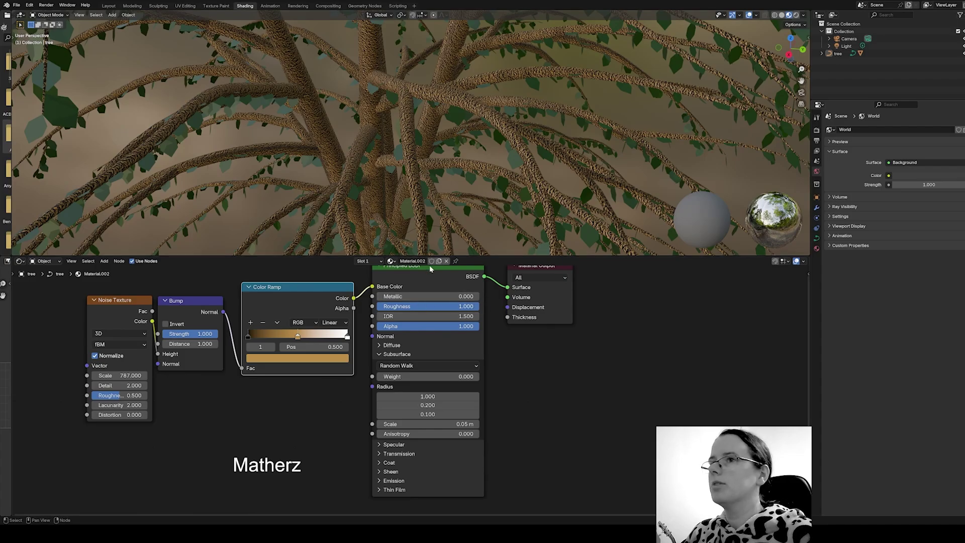
scroll(451, 181, down, 5)
scroll(453, 177, down, 2)
scroll(454, 173, up, 7)
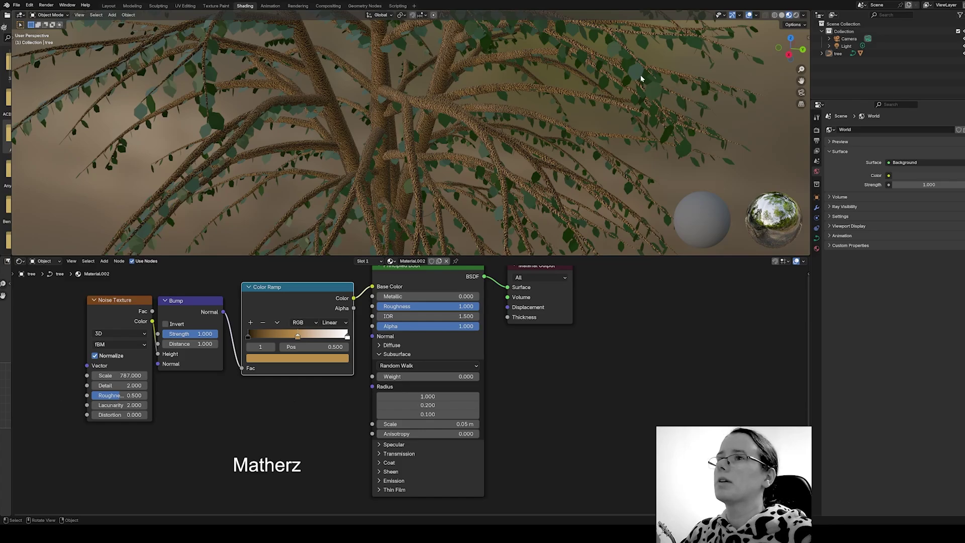
Add a Voronoi Texture to the leaves' material, connect its Color to Base Color, and set its scale to 28.9.
click(641, 78)
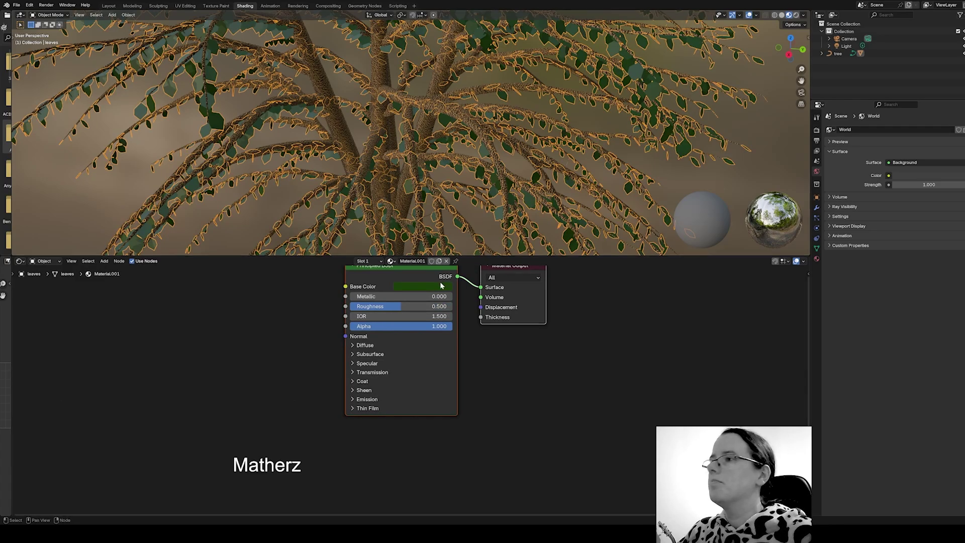
scroll(392, 352, down, 1)
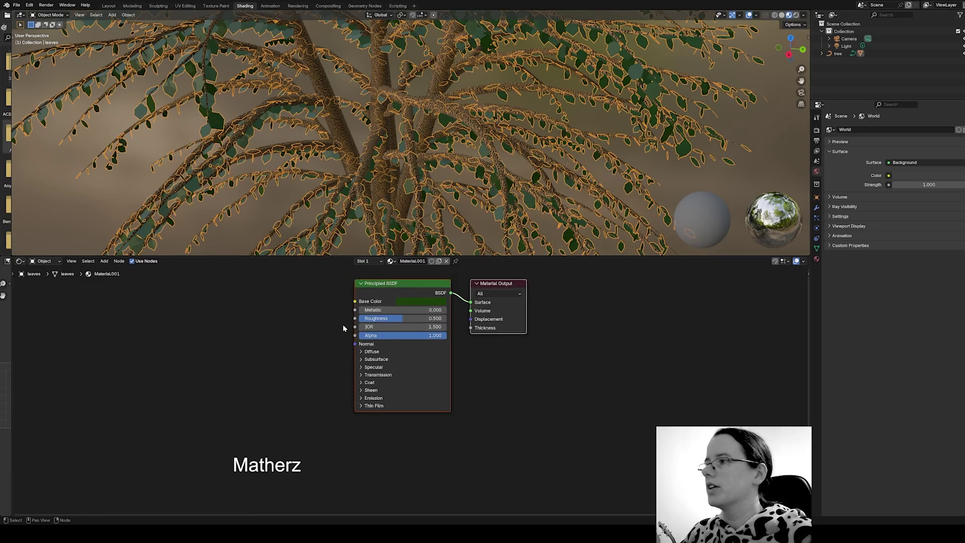
click(104, 261)
mouse_move(128, 270)
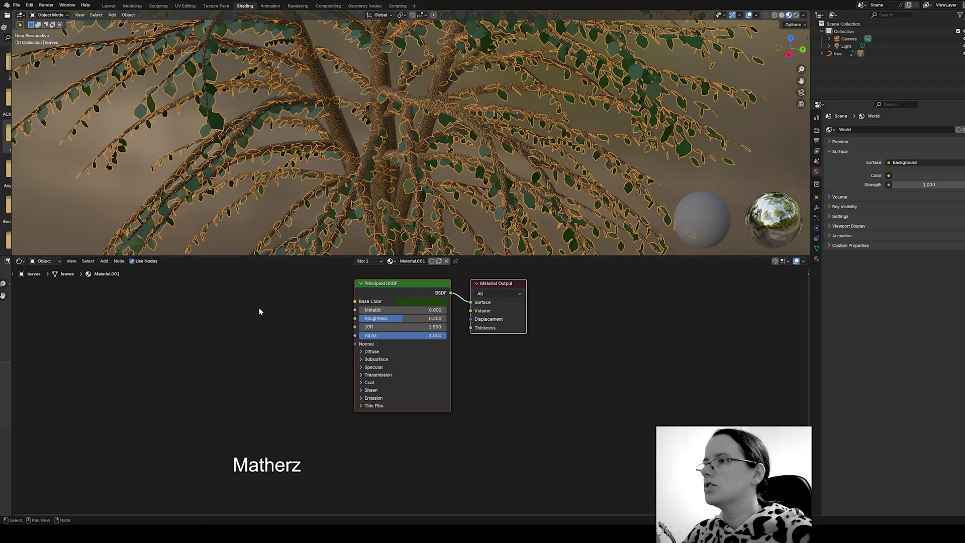
click(105, 262)
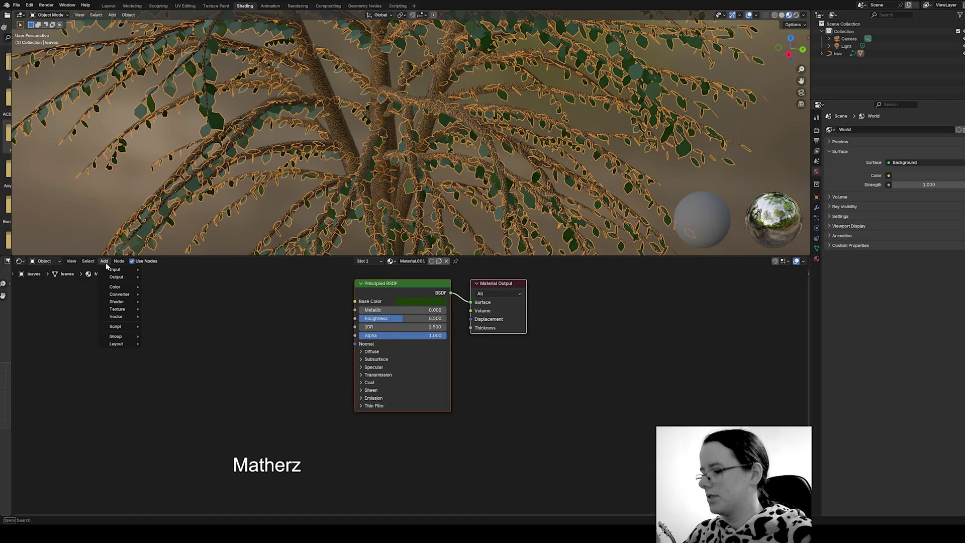
text(vo)
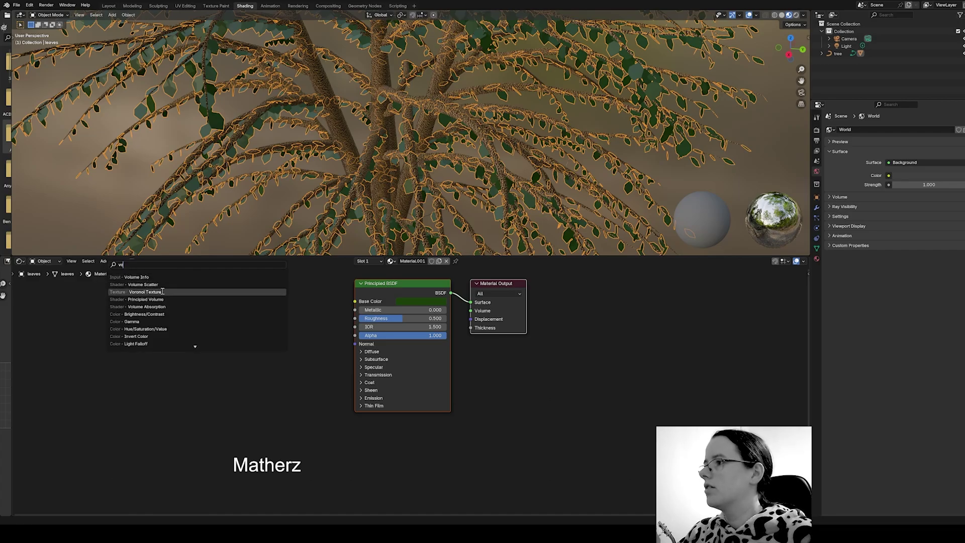
click(132, 291)
click(308, 329)
drag(309, 332, 355, 302)
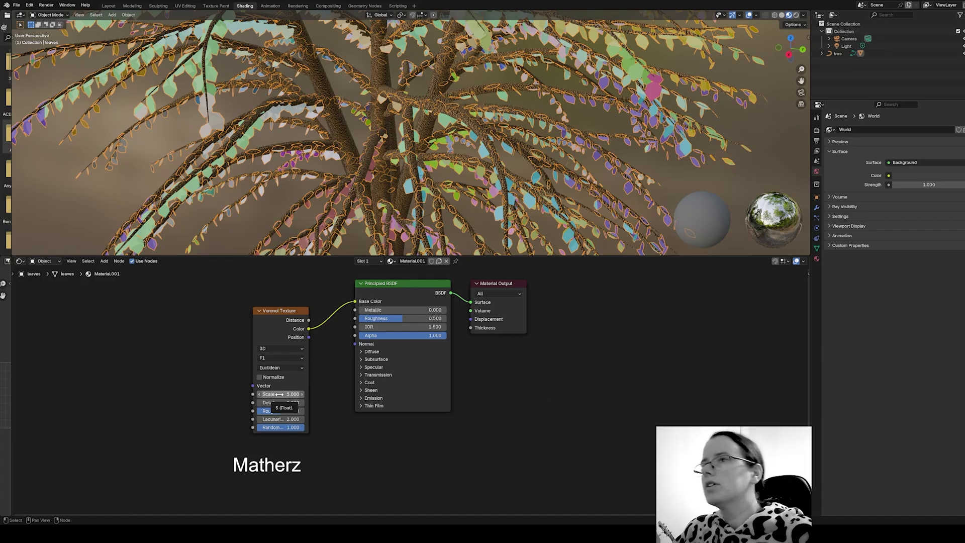
drag(280, 394, 332, 394)
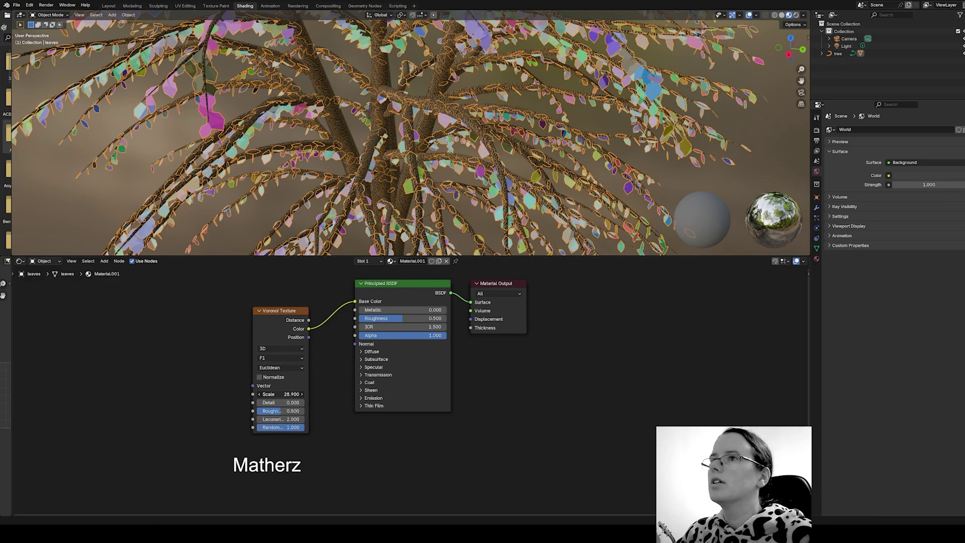
Insert a Color Ramp between the Voronoi Texture and the leaf shader's Base Color.
drag(304, 310, 153, 302)
click(104, 261)
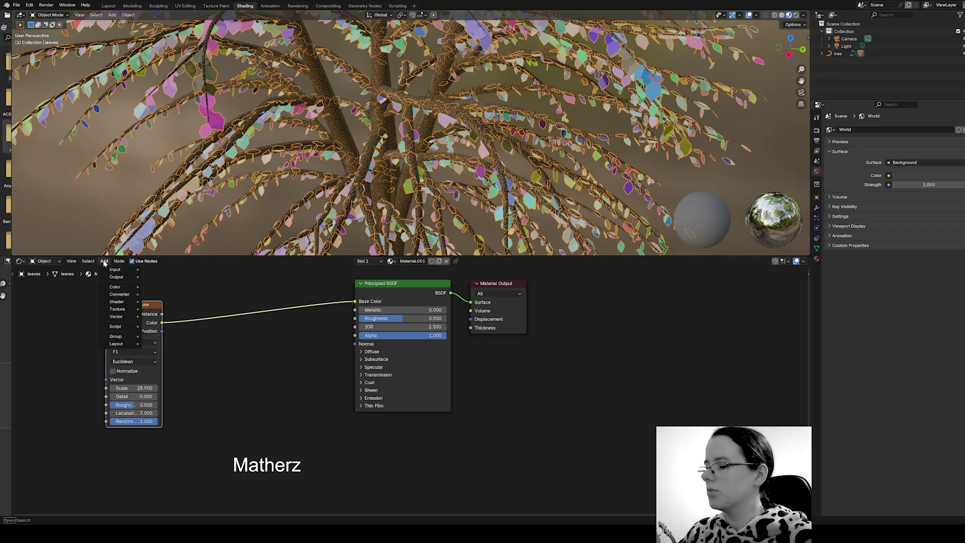
text(col)
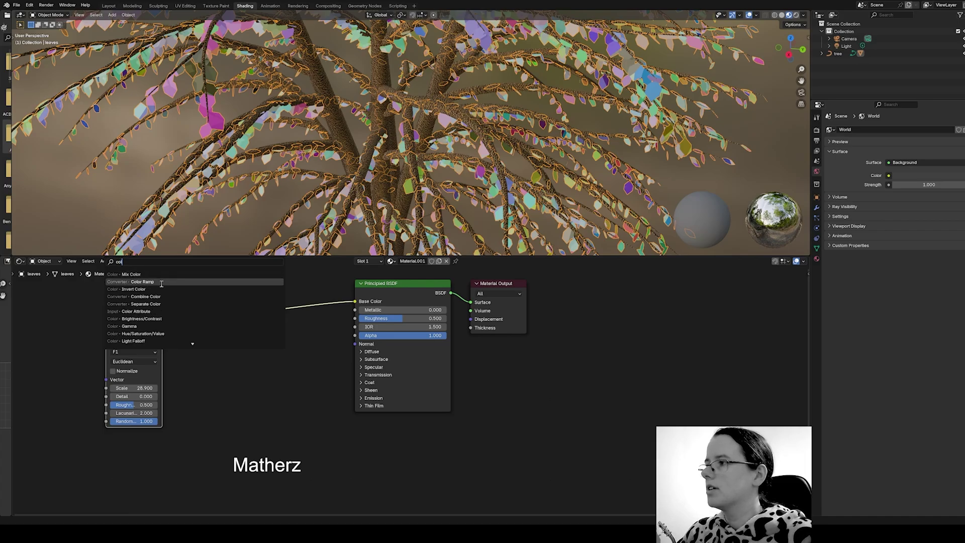
click(161, 284)
click(241, 329)
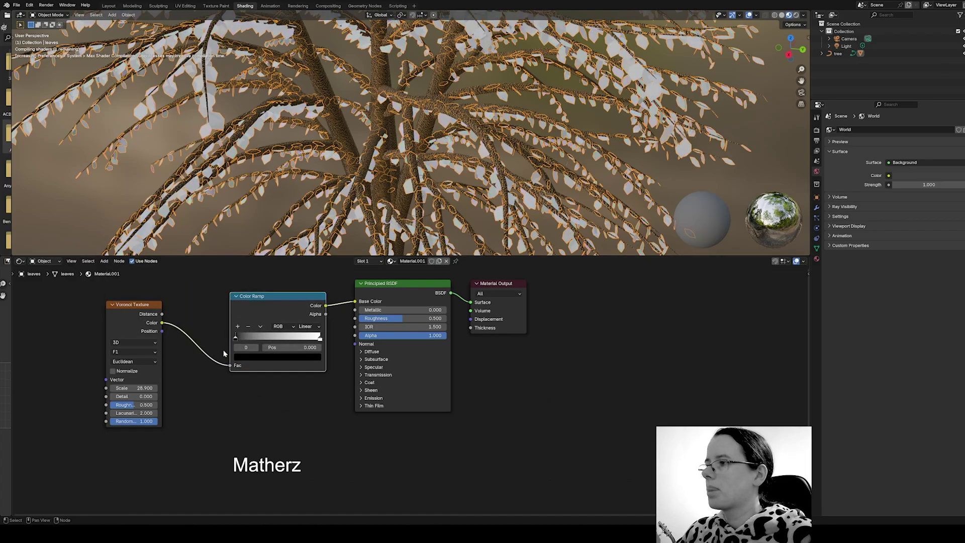
Add a color stop at position 0.5 to the leaves' Color Ramp and make it bright orange.
click(237, 328)
click(269, 358)
drag(265, 276, 252, 287)
drag(307, 265, 307, 229)
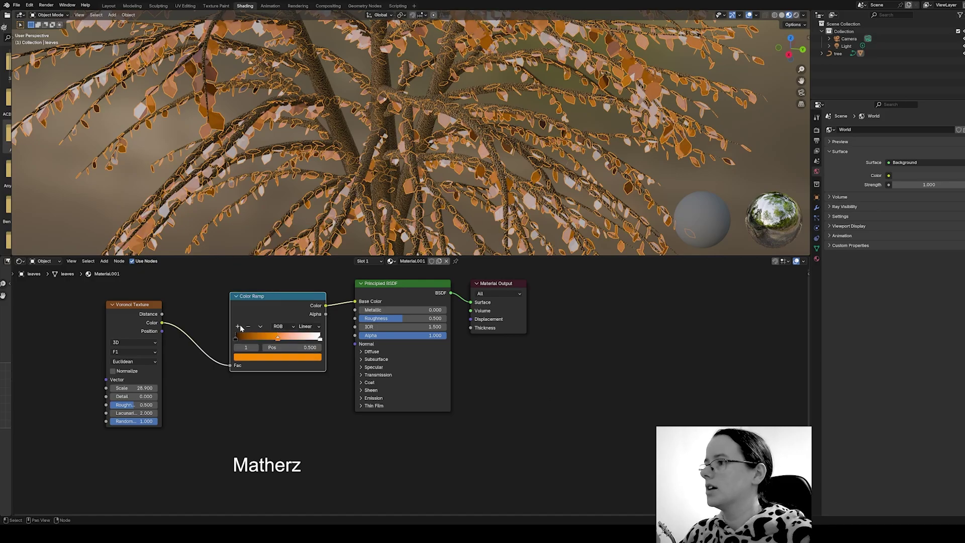
Add a color stop at position 0.25 to the leaves' Color Ramp and make it bright green.
click(237, 327)
click(266, 358)
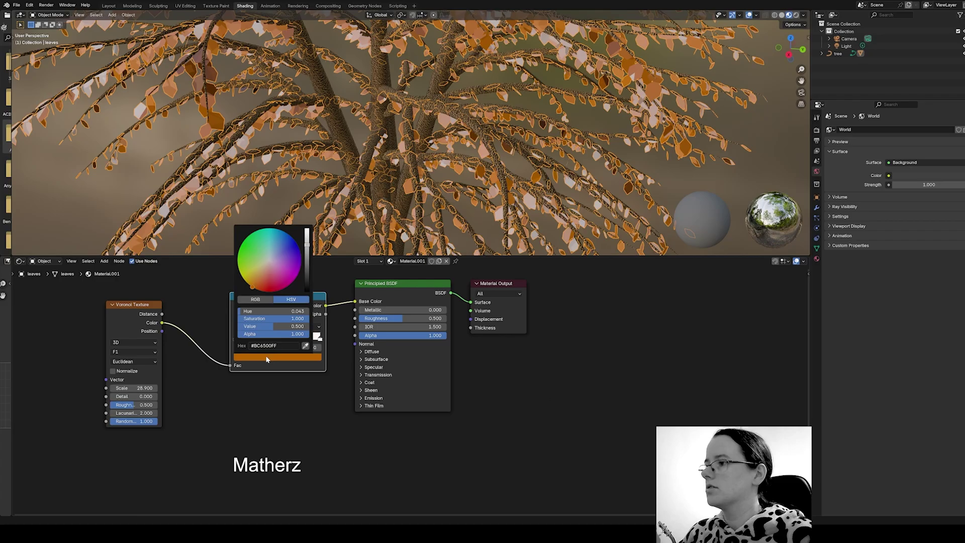
drag(249, 266, 244, 241)
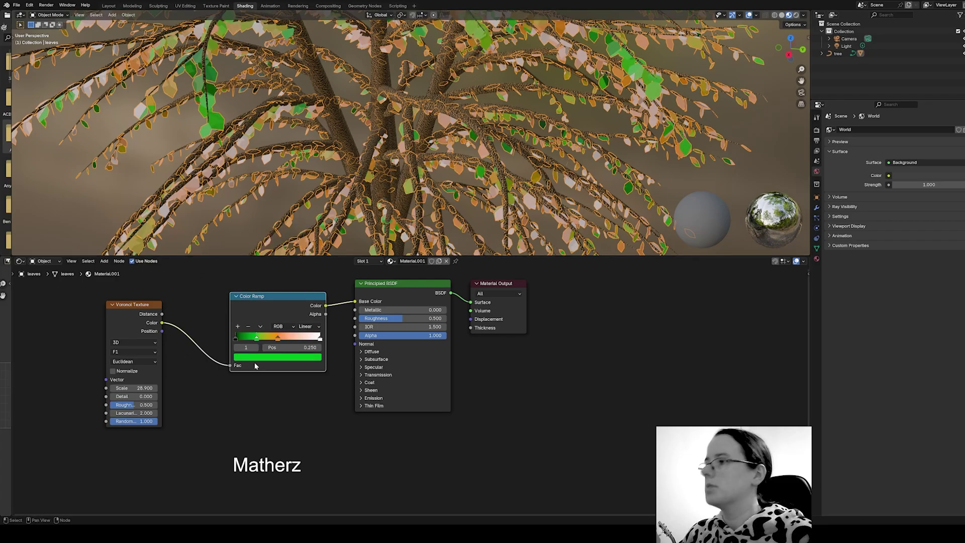
Reposition the leaf Color Ramp's middle stops, placing green close to the black end and orange at position 0.337.
mouse_move(277, 338)
mouse_down()
mouse_move(306, 342)
mouse_move(258, 338)
mouse_move(272, 338)
mouse_up()
scroll(529, 164, down, 8)
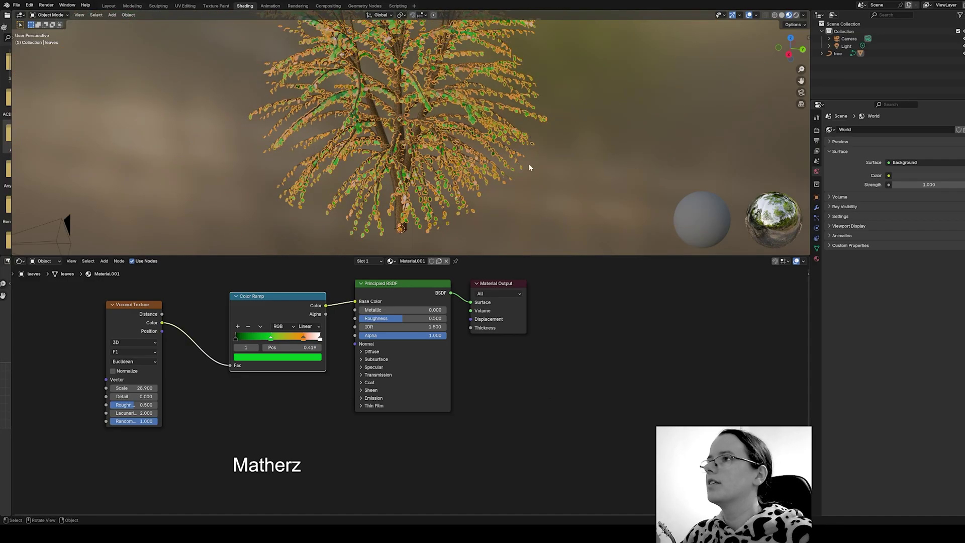
middle_drag(489, 166, 432, 181)
mouse_move(271, 341)
mouse_down()
mouse_move(242, 343)
mouse_move(286, 346)
mouse_move(258, 343)
mouse_up()
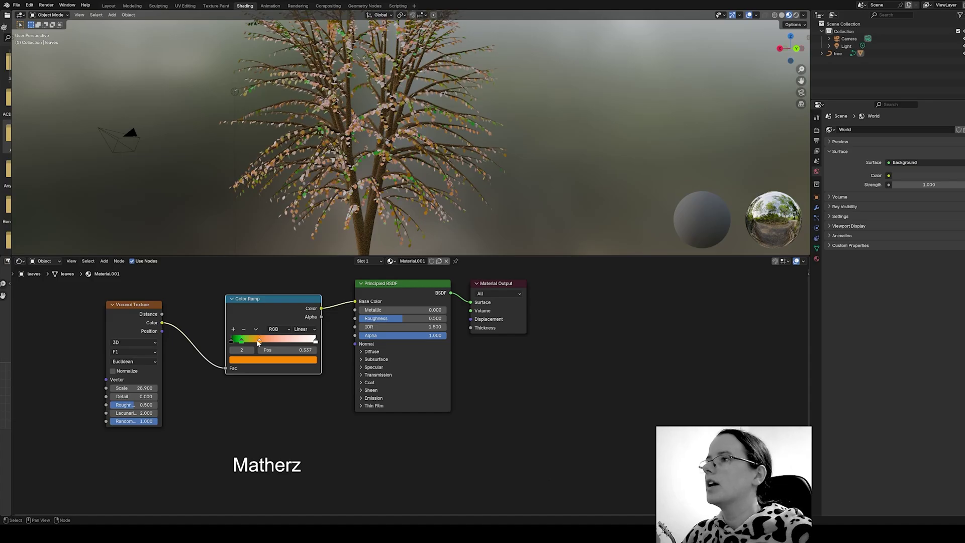
Delete the white end stop from the leaves' Color Ramp and move the orange stop to position 0.644.
click(316, 342)
click(245, 329)
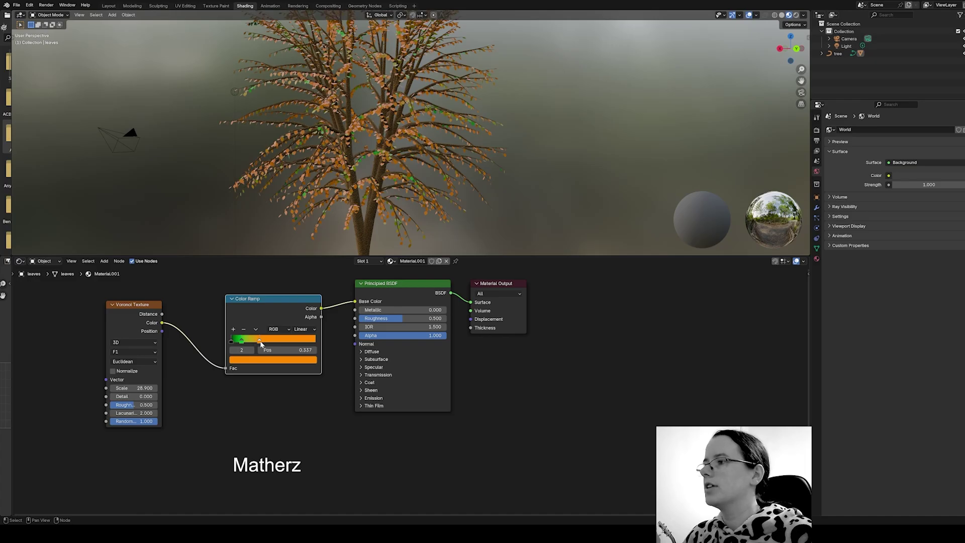
drag(259, 341, 286, 349)
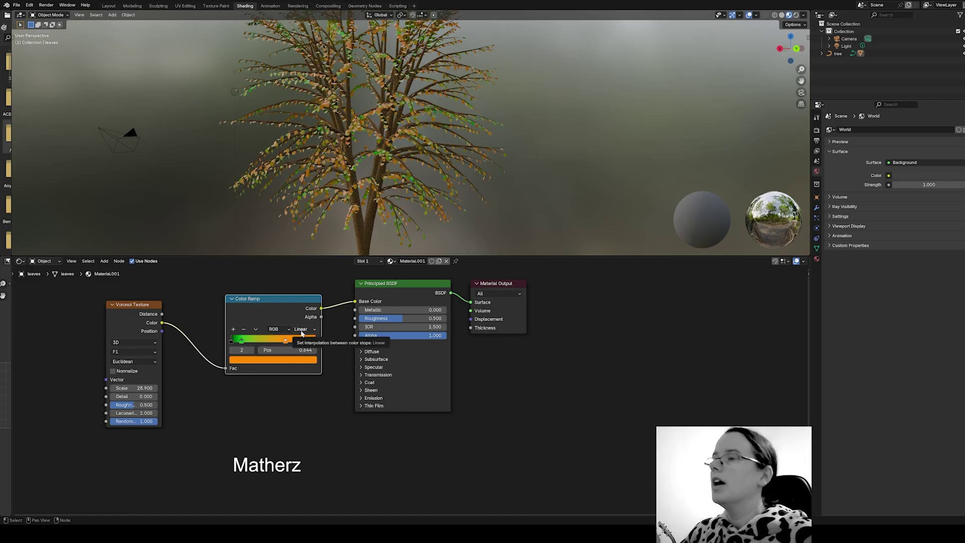
scroll(453, 187, down, 4)
middle_drag(452, 187, 434, 204)
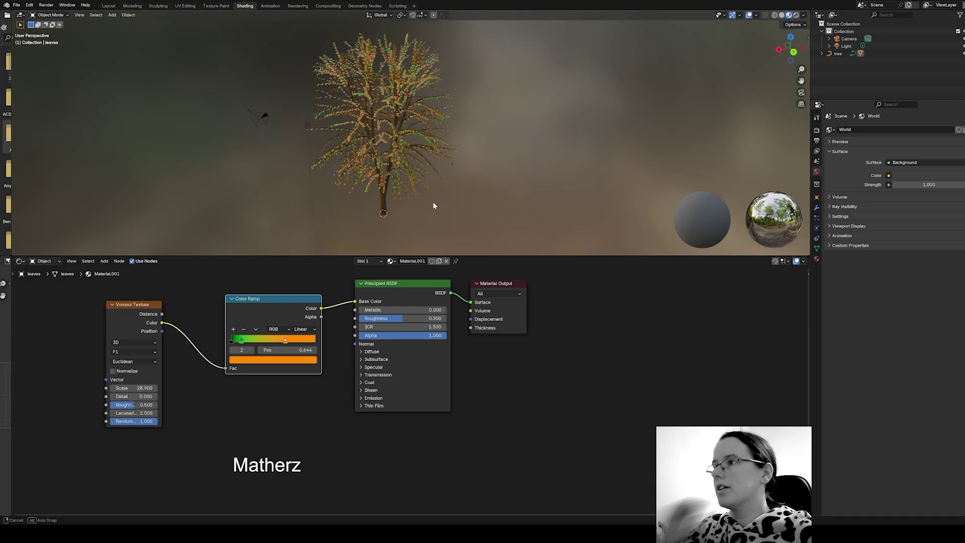
scroll(369, 197, up, 3)
middle_drag(369, 202, 456, 213)
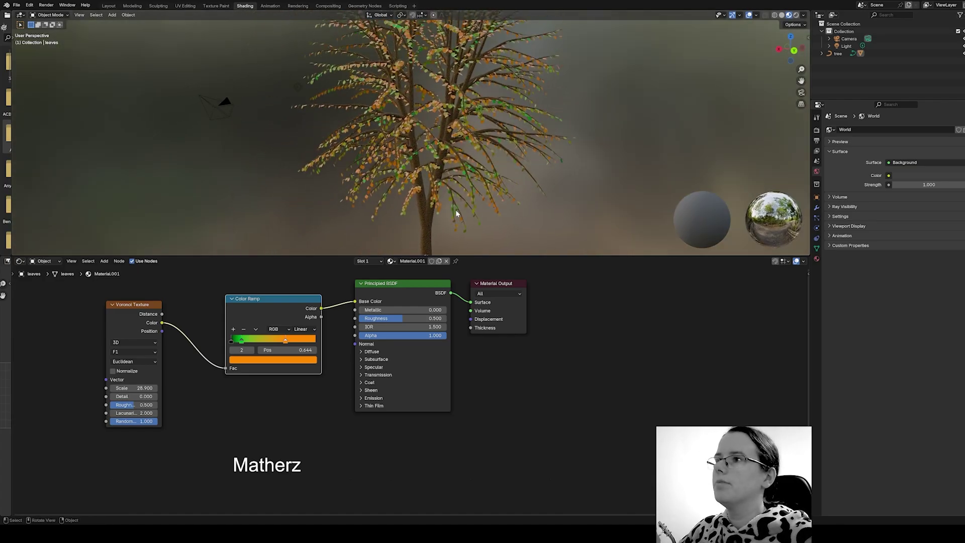